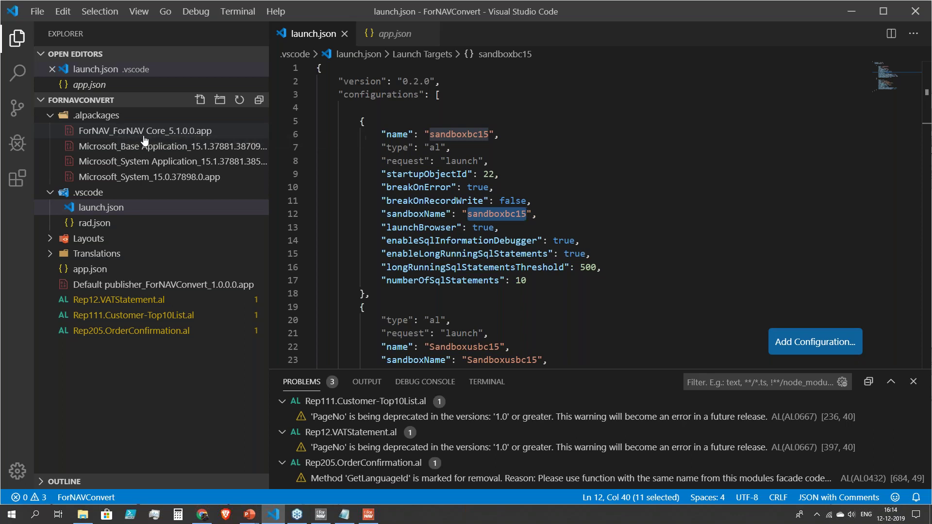
- Switch to the Reports ForNAV Converter and review the connection types offered for its table definition source
left_click(852, 11)
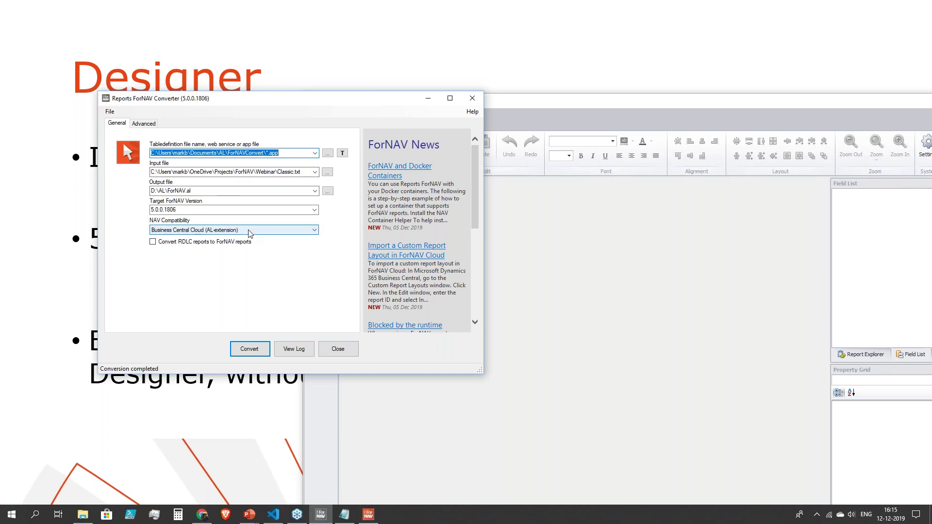
left_click(328, 155)
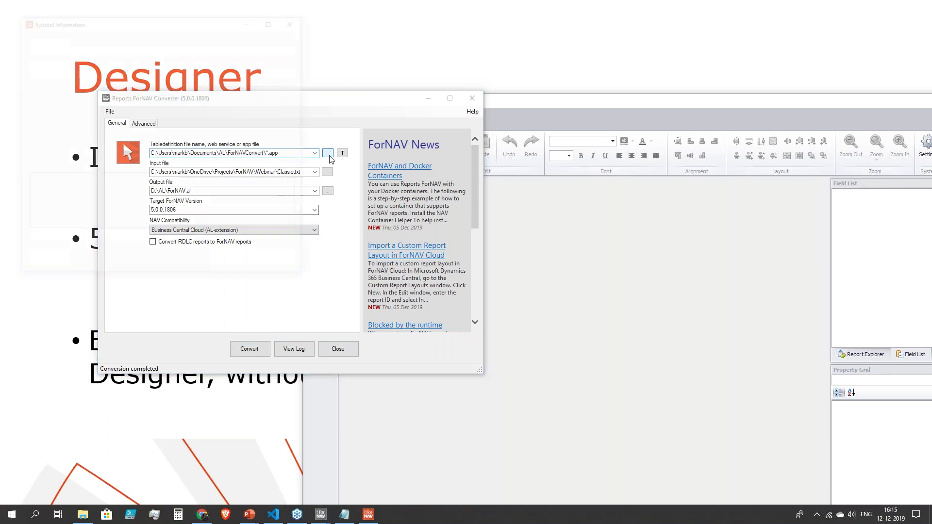
left_click(115, 50)
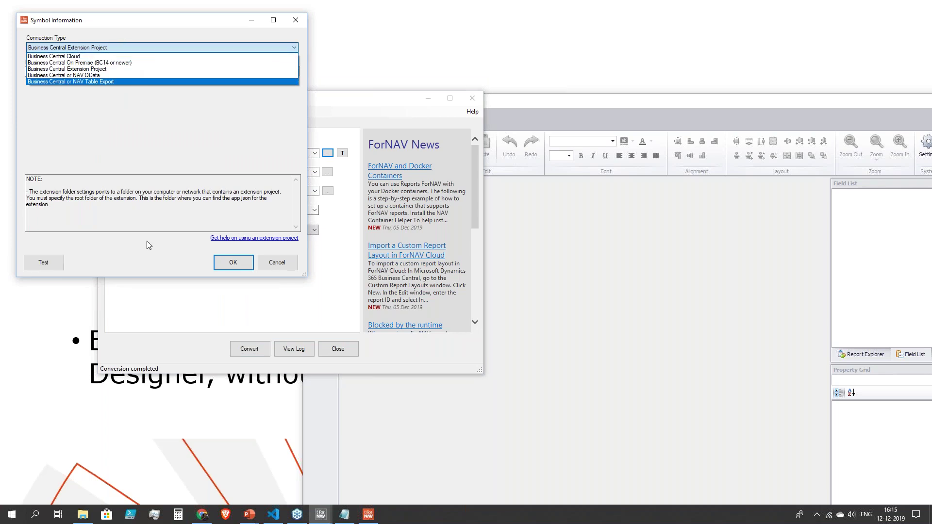
left_click(295, 22)
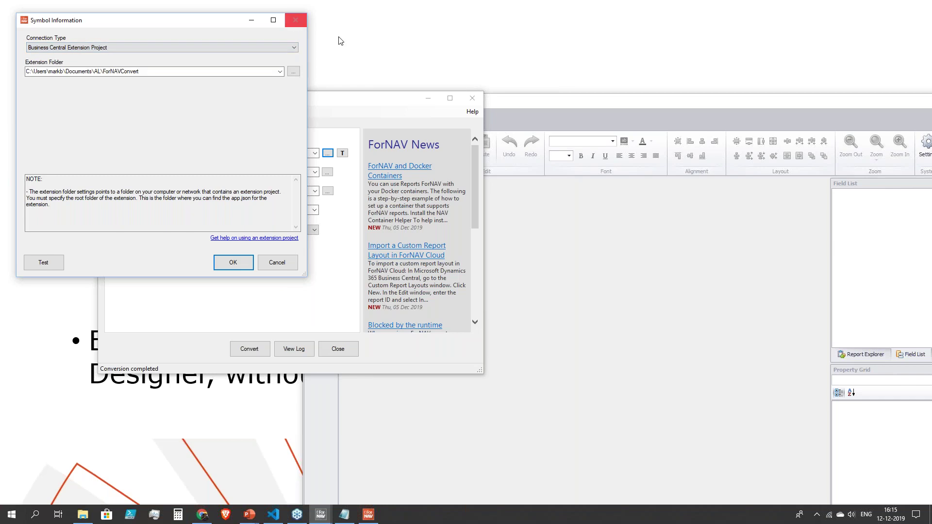
left_click(295, 21)
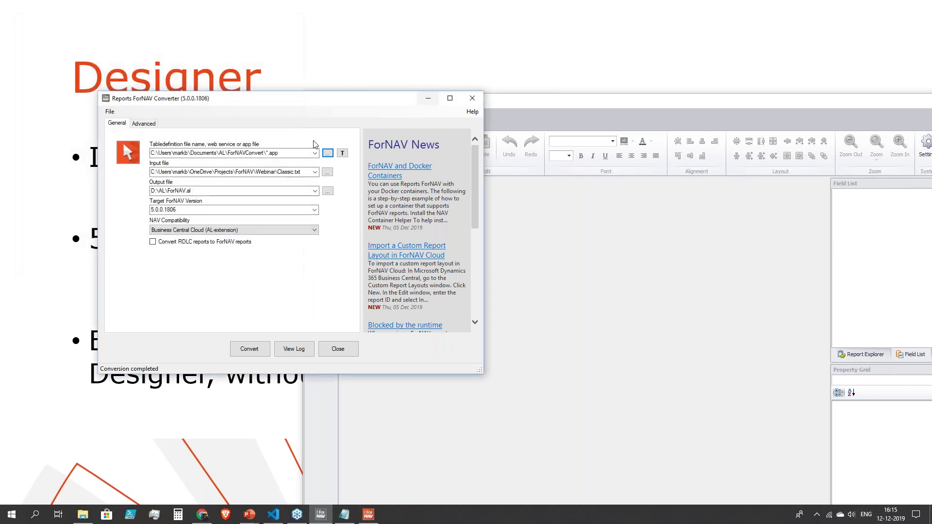
- Switch to the Reports ForNAV Designer in a maximized window and open its default symbol information for editing
left_click(426, 99)
double_click(488, 104)
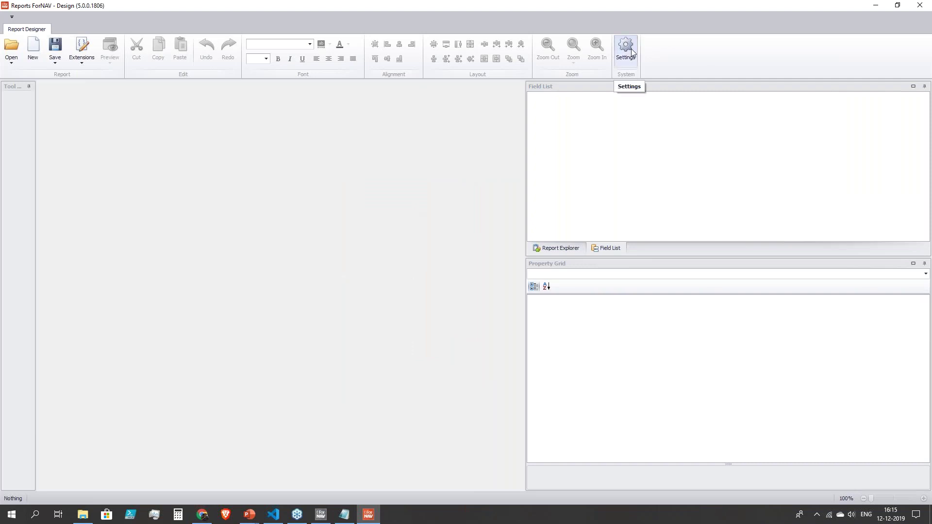
left_click(631, 48)
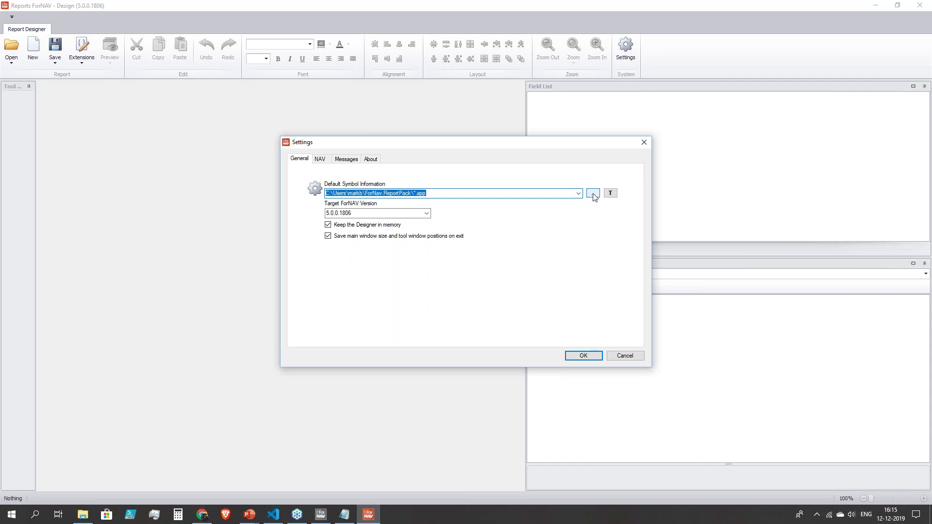
left_click(593, 193)
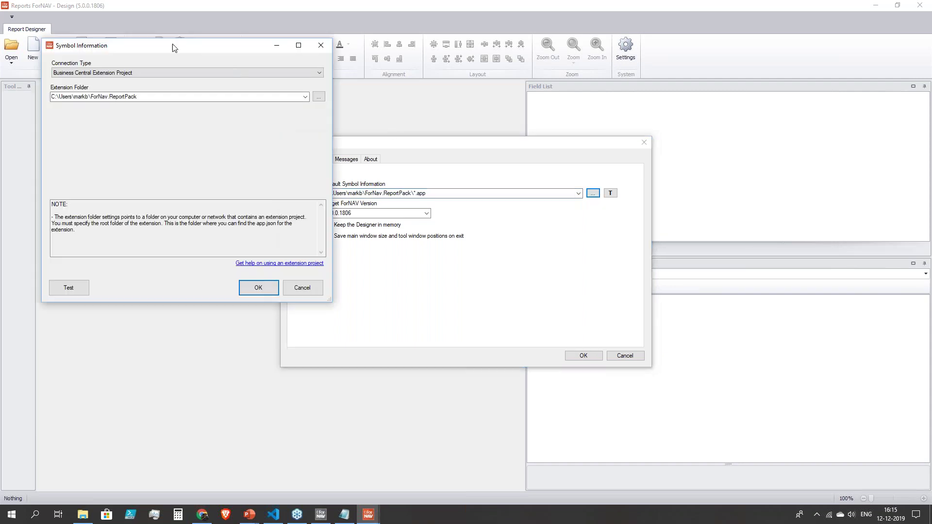
left_click_drag(131, 51, 279, 100)
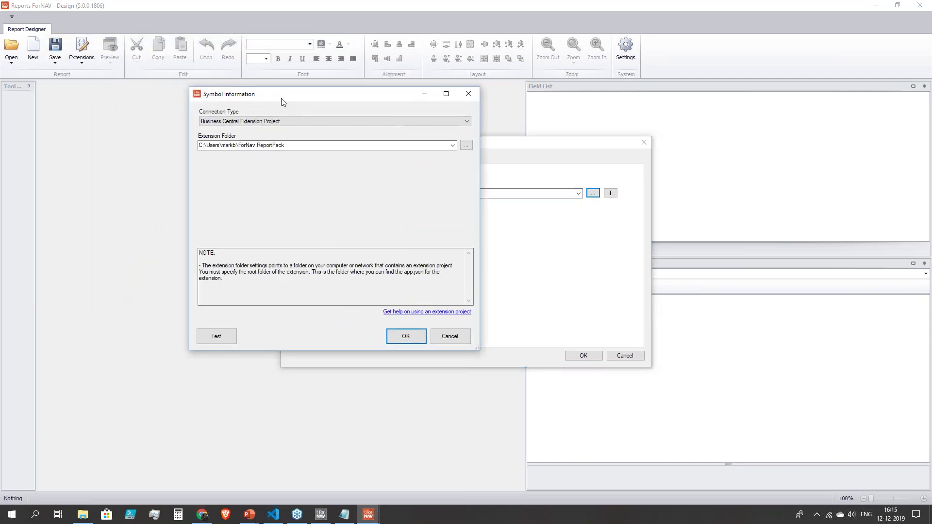
- Select the Business Central or NAV Table Export connection type and test it with an empty file name
left_click(294, 125)
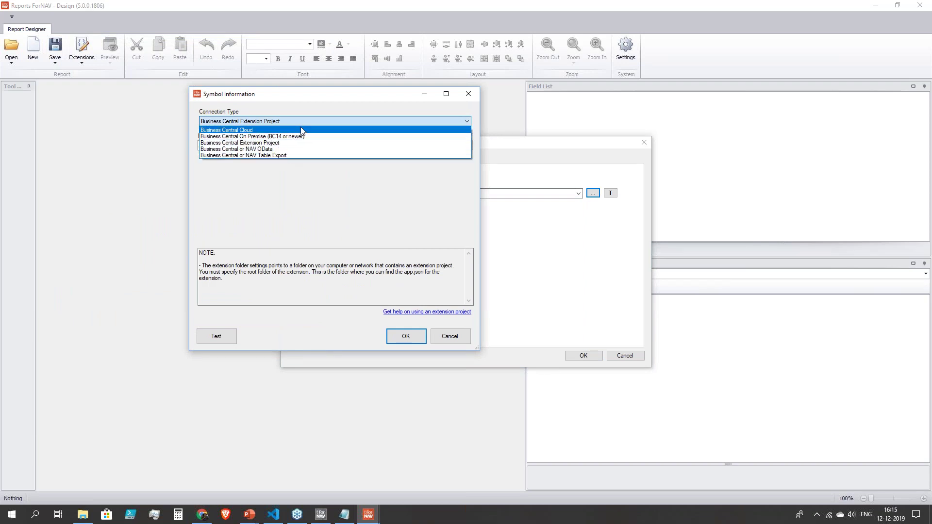
left_click(297, 156)
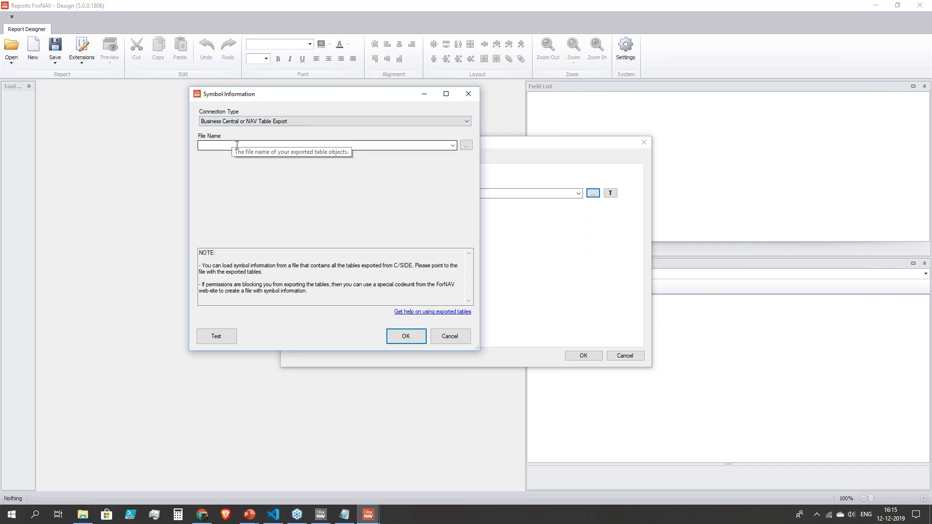
left_click(286, 142)
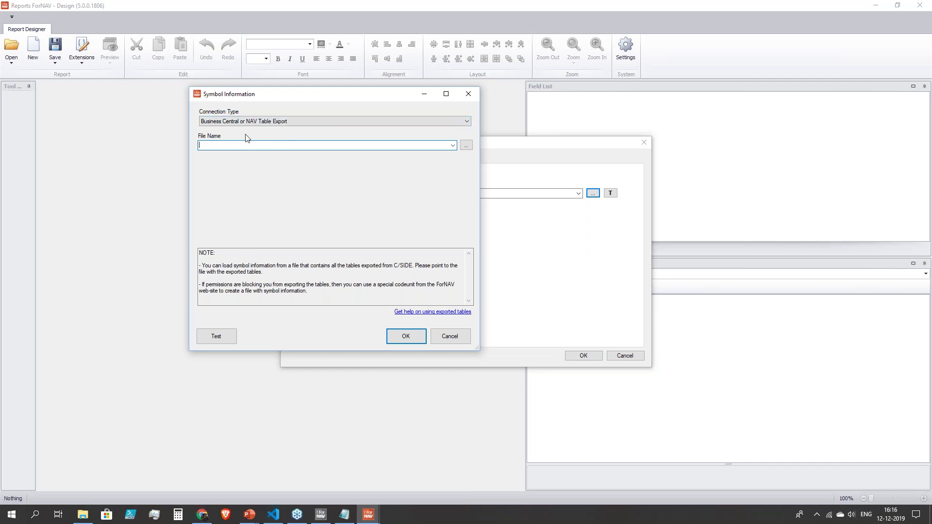
left_click(217, 337)
left_click_drag(509, 235, 378, 178)
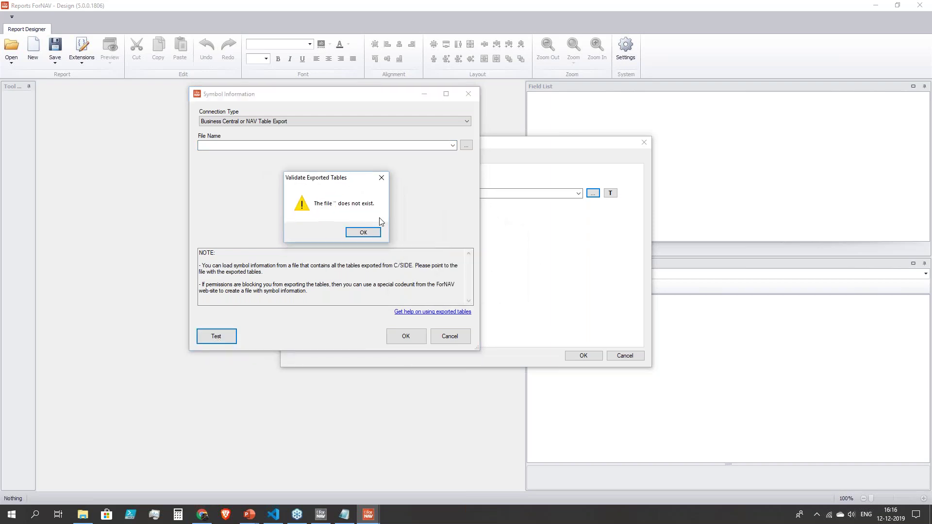
left_click(363, 233)
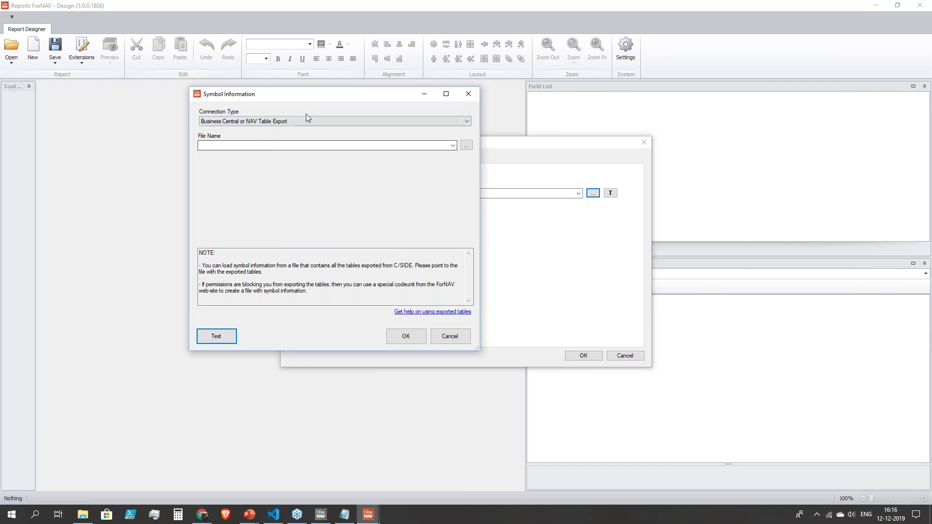
left_click(455, 145)
left_click(454, 146)
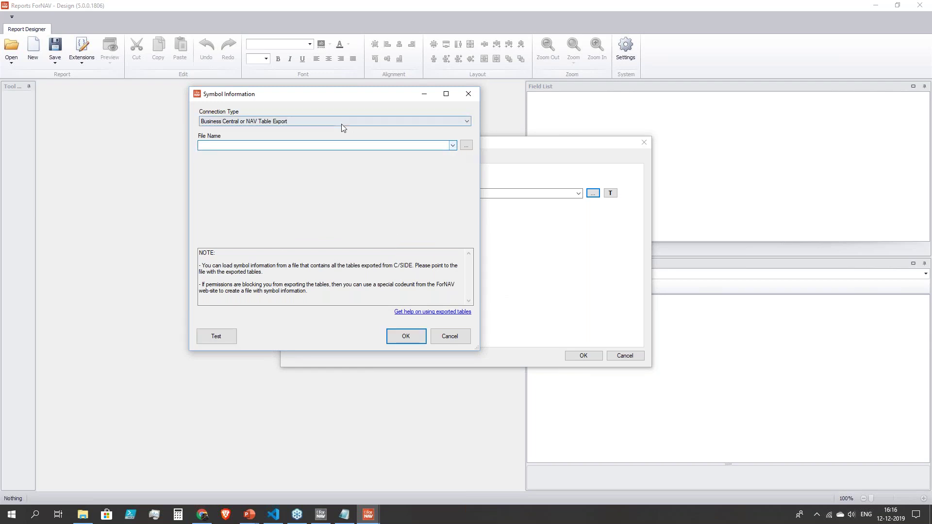
- Review the fields required for the NAV OData, Business Central Extension Project and On Premise (BC14 or newer) connection types
left_click(254, 121)
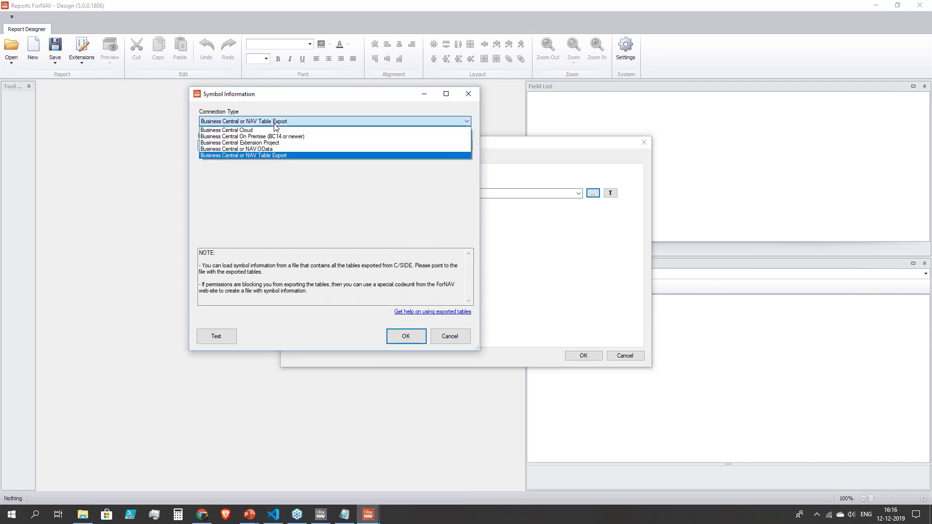
left_click(248, 149)
left_click(256, 145)
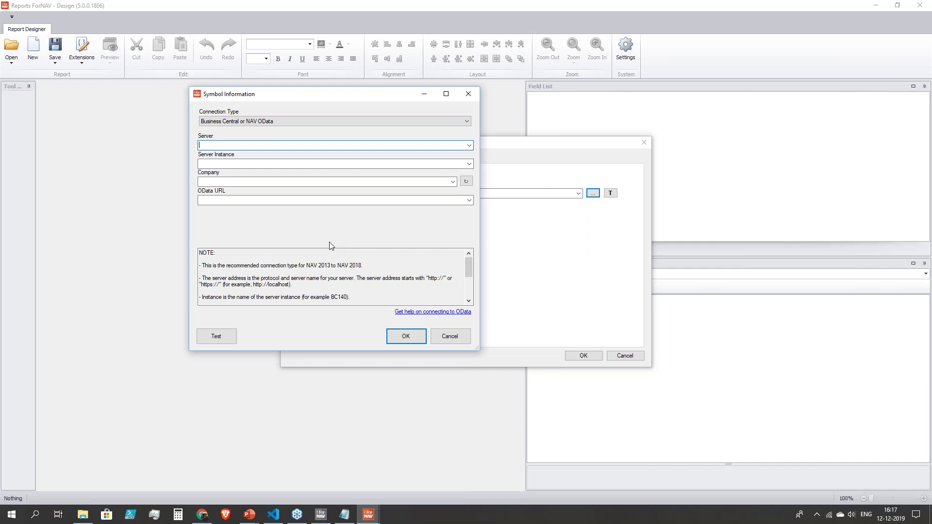
left_click(300, 123)
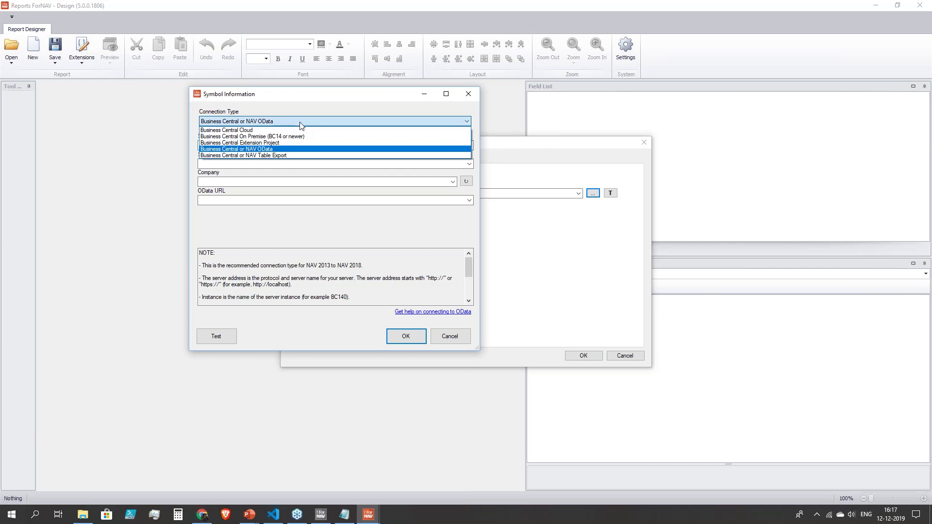
left_click(301, 143)
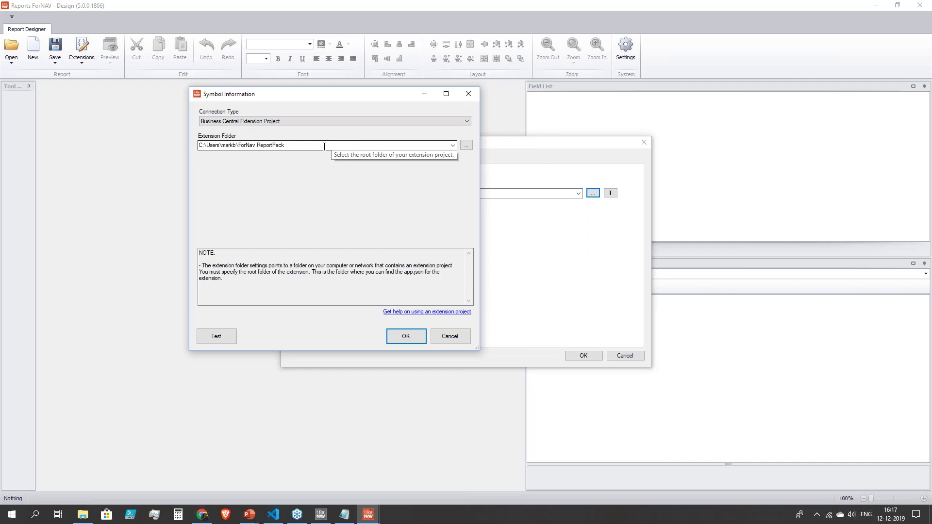
left_click(334, 122)
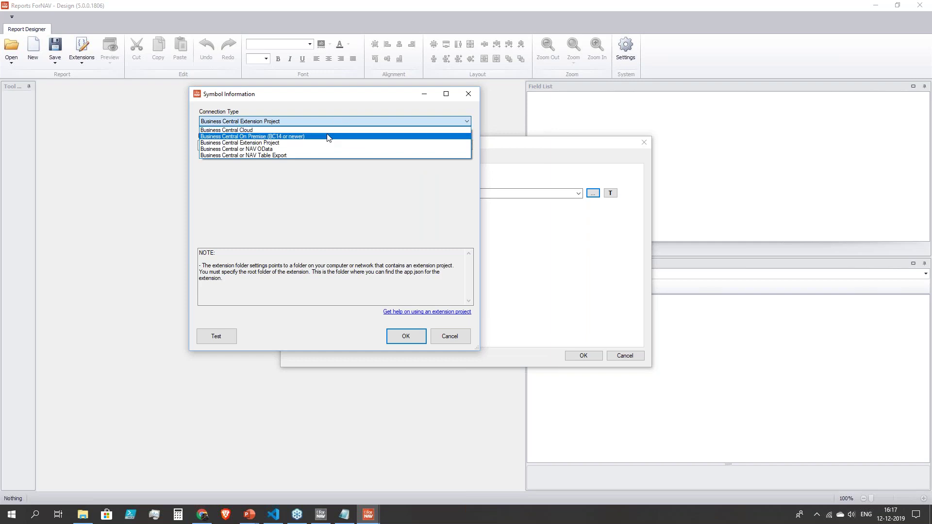
left_click(328, 137)
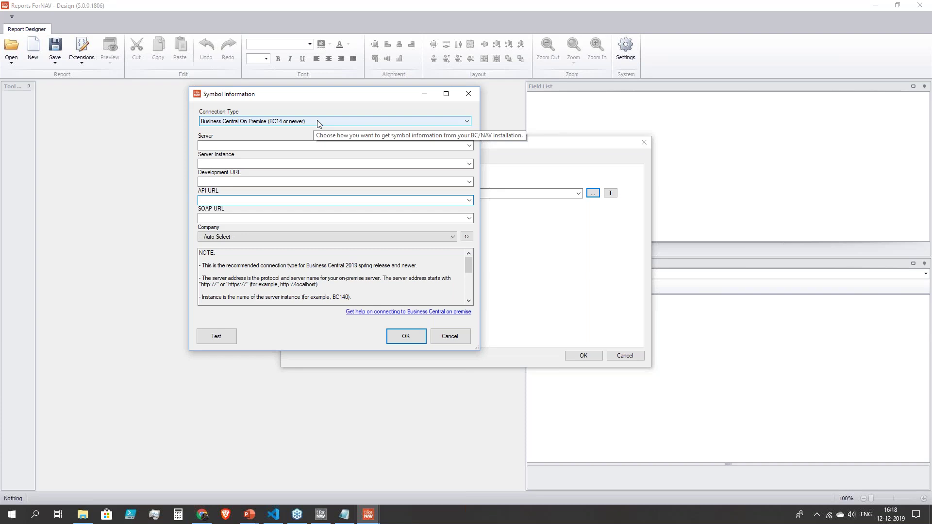
- Set the connection type to Business Central Cloud and start signing in
left_click(354, 122)
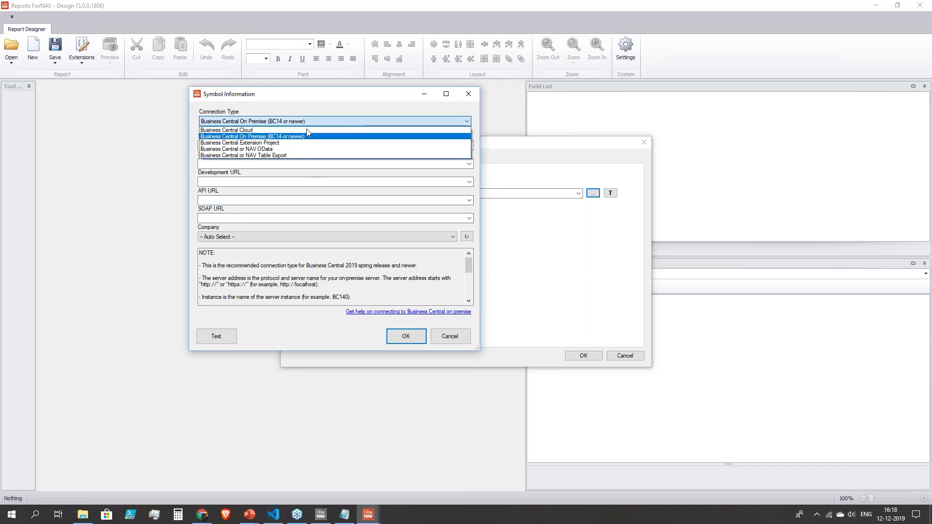
left_click(296, 130)
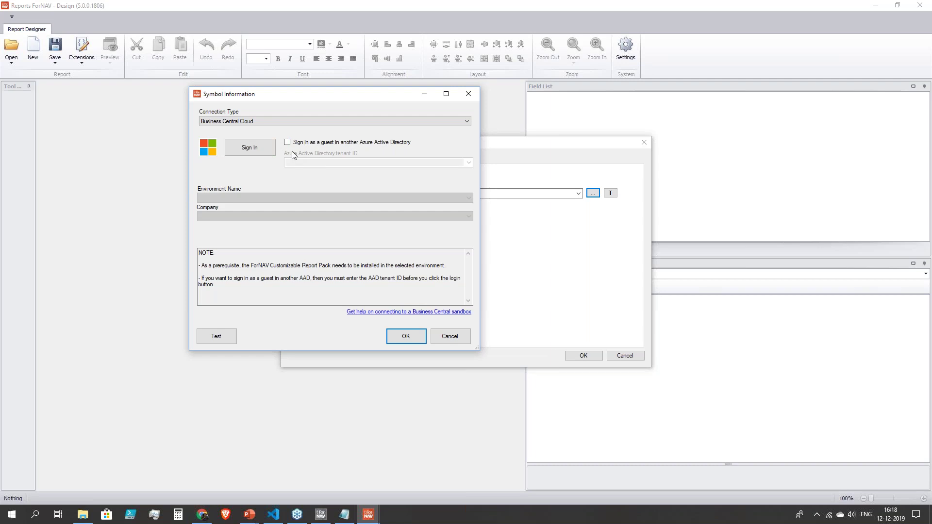
left_click(261, 150)
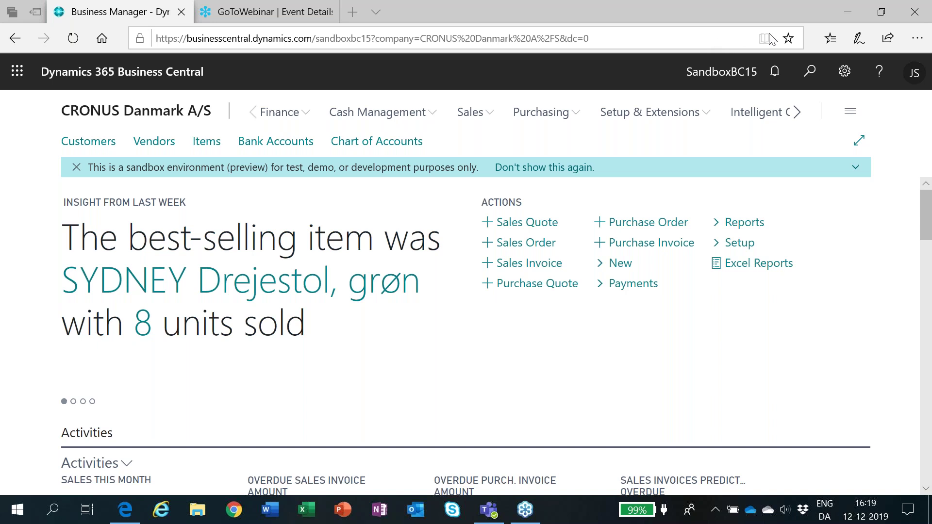
- Find and launch CountDown.exe and start a 5-minute countdown
left_click(51, 514)
type("count")
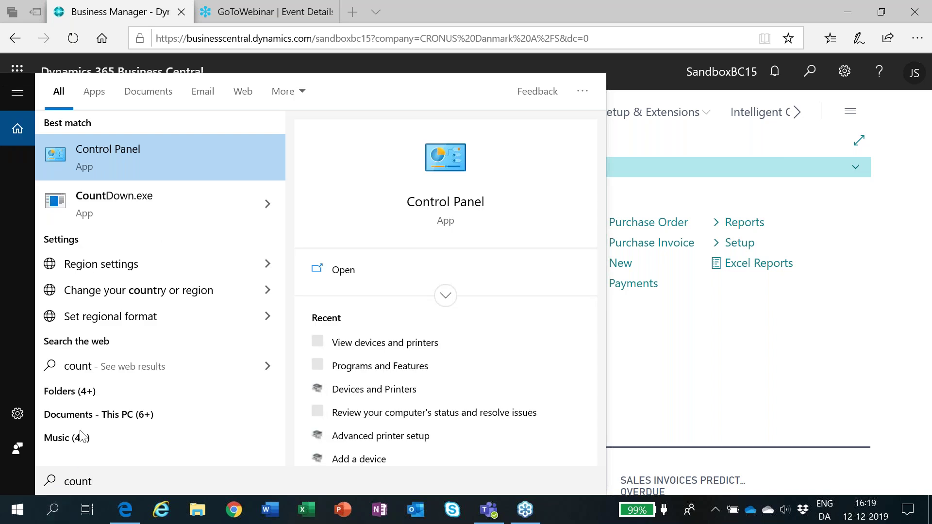
left_click(133, 199)
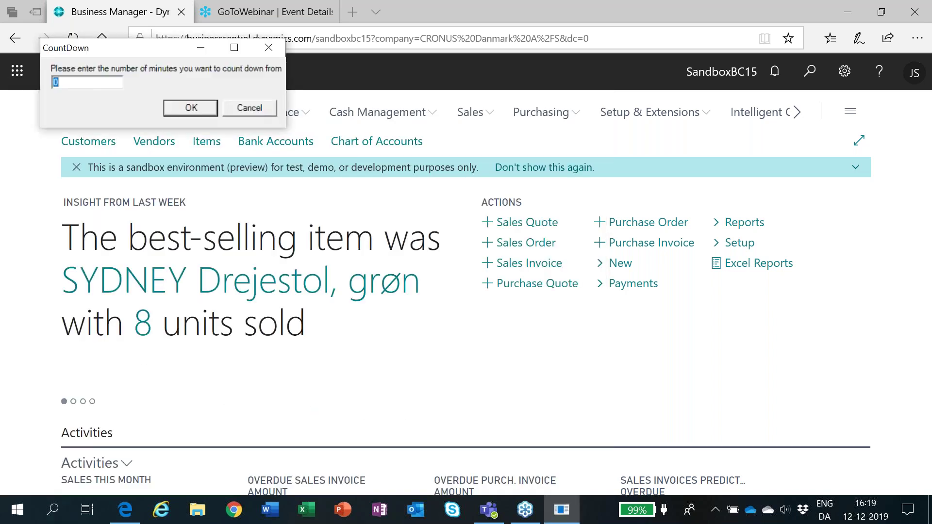
type("5")
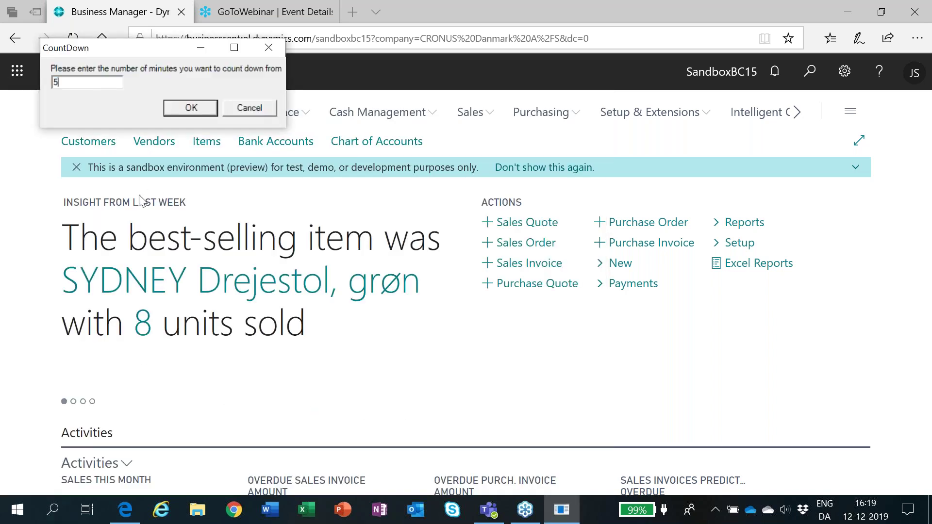
left_click(202, 107)
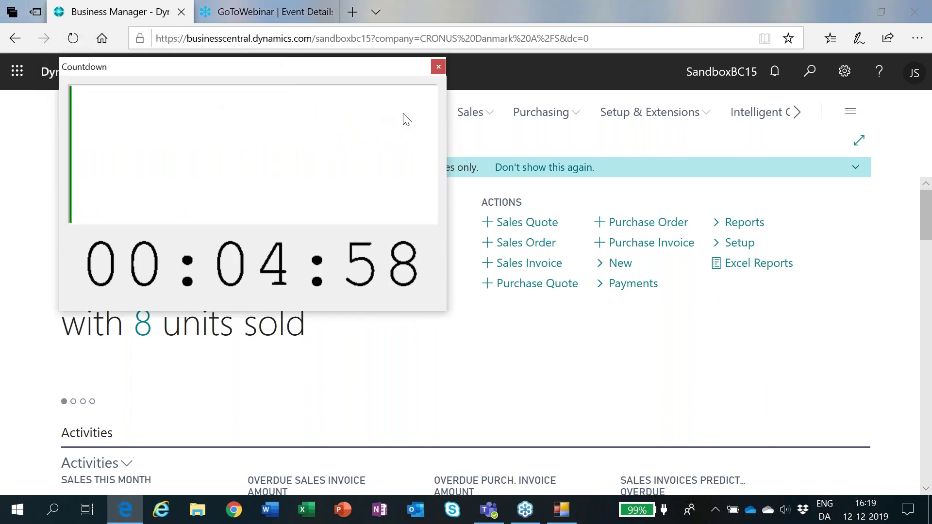
- Bring up the Reports ForNAV Designer already running in the background and open its default symbol information for editing
left_click(713, 515)
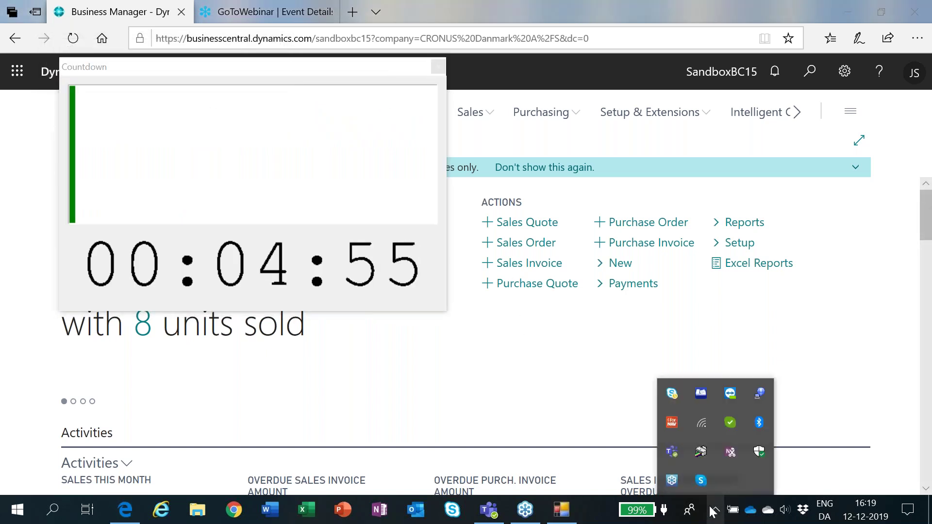
left_click(673, 421)
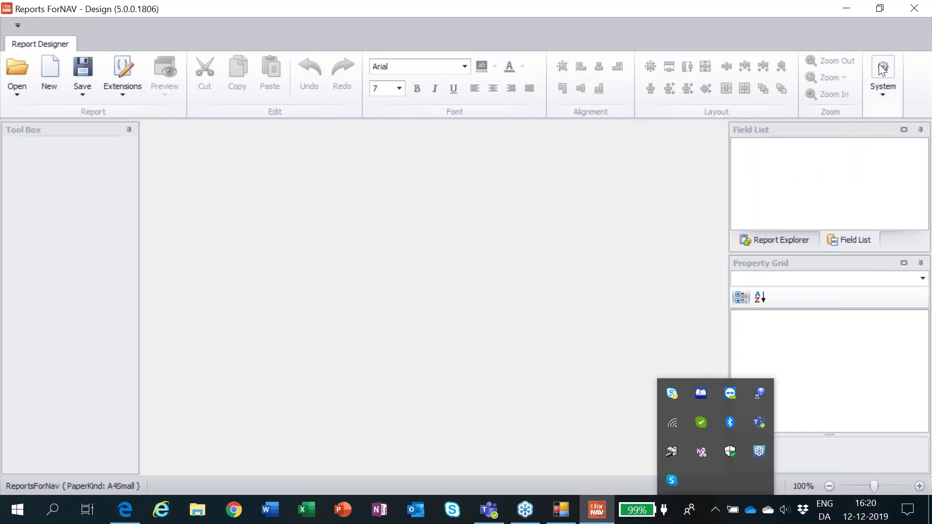
left_click(895, 33)
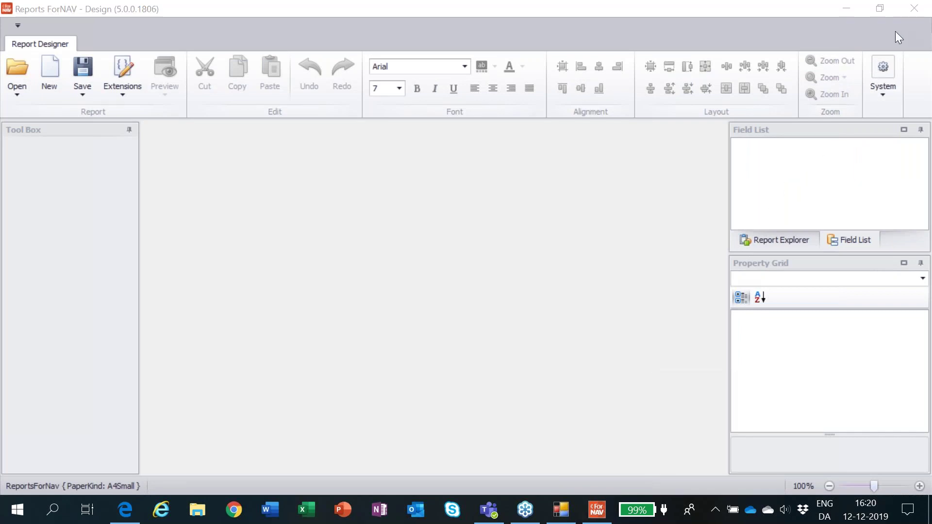
left_click(885, 63)
left_click(884, 130)
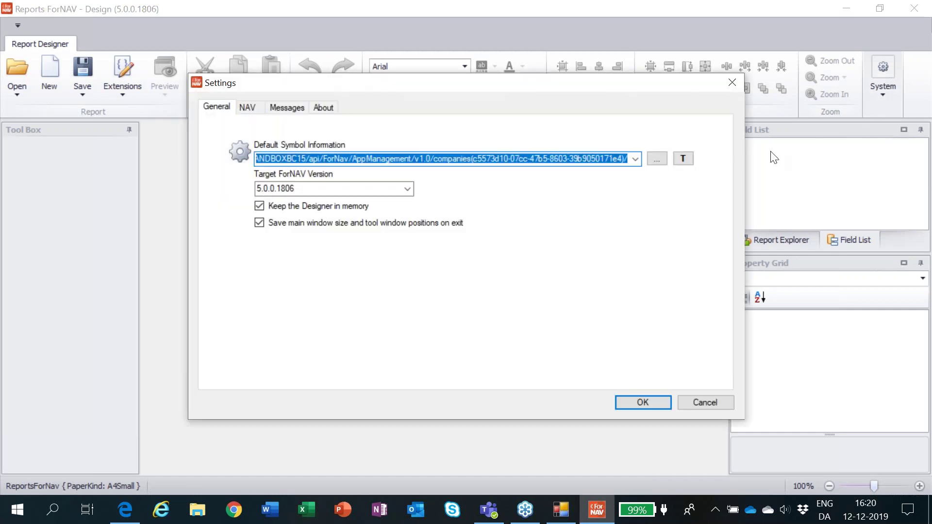
left_click(656, 165)
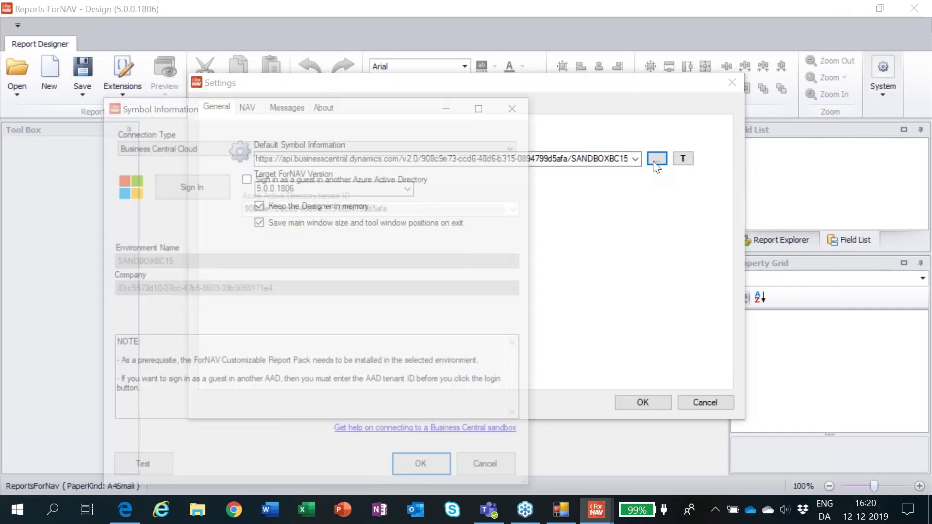
- Sign in to the Business Central Cloud connection with one of the listed Microsoft accounts
left_click(175, 186)
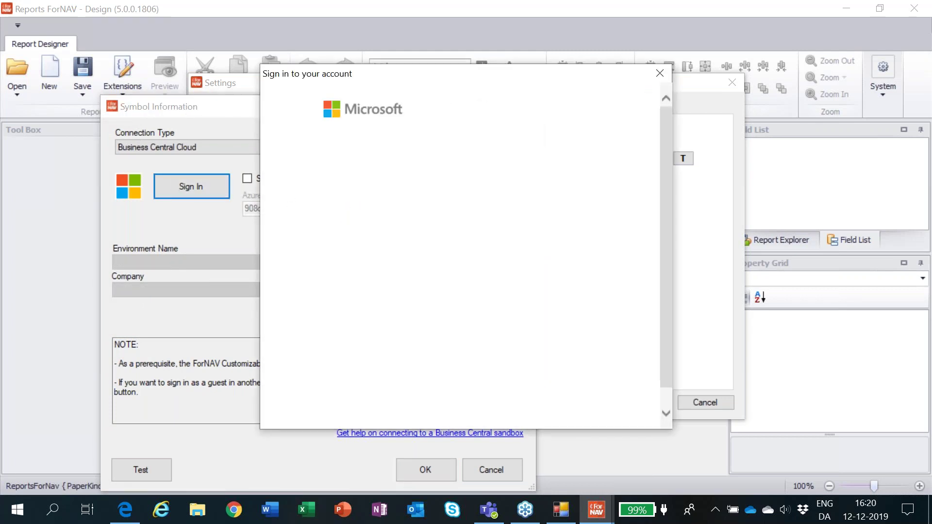
left_click(370, 185)
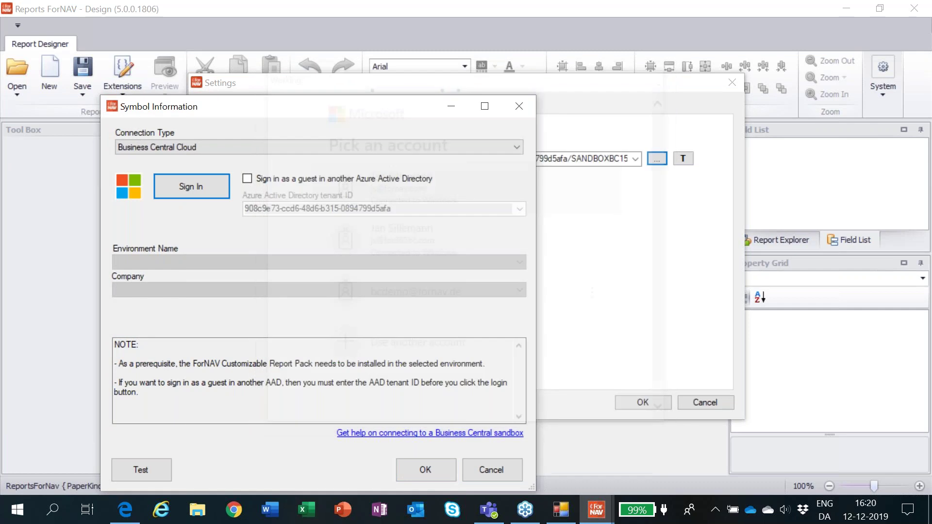
- Select the SANDBOXBC15 environment for the Business Central Cloud connection and test the symbol information settings
left_click(344, 261)
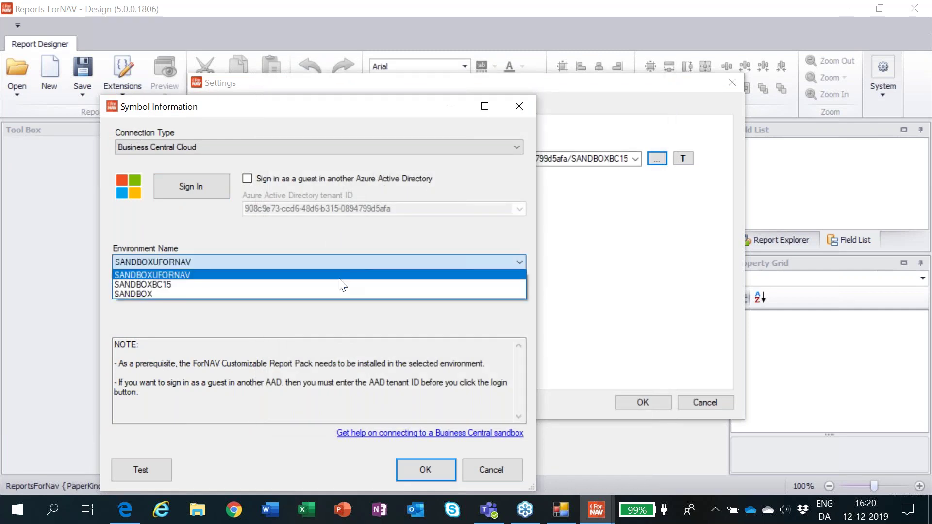
left_click(339, 282)
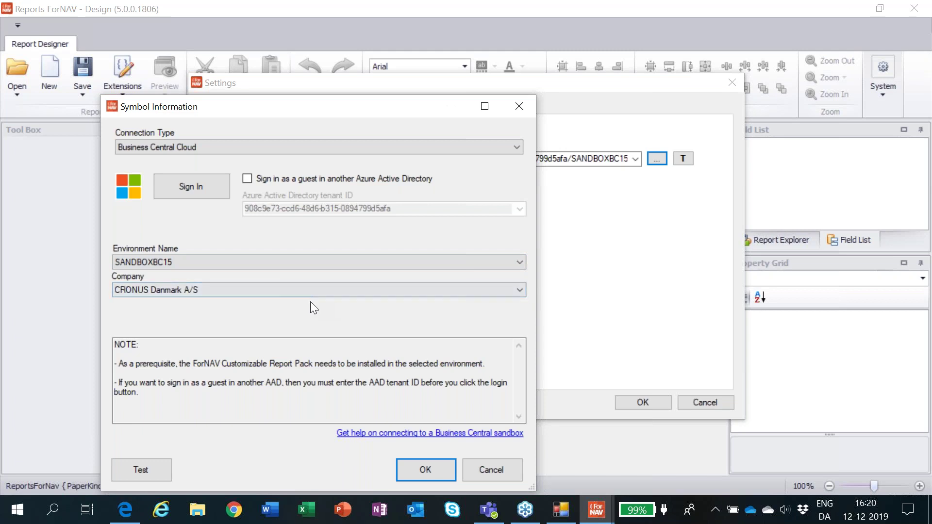
left_click(160, 471)
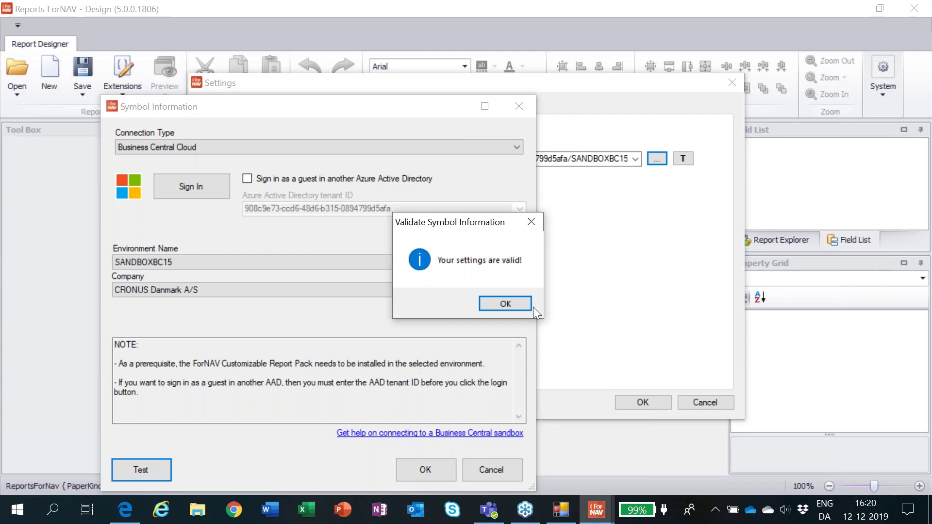
left_click(517, 300)
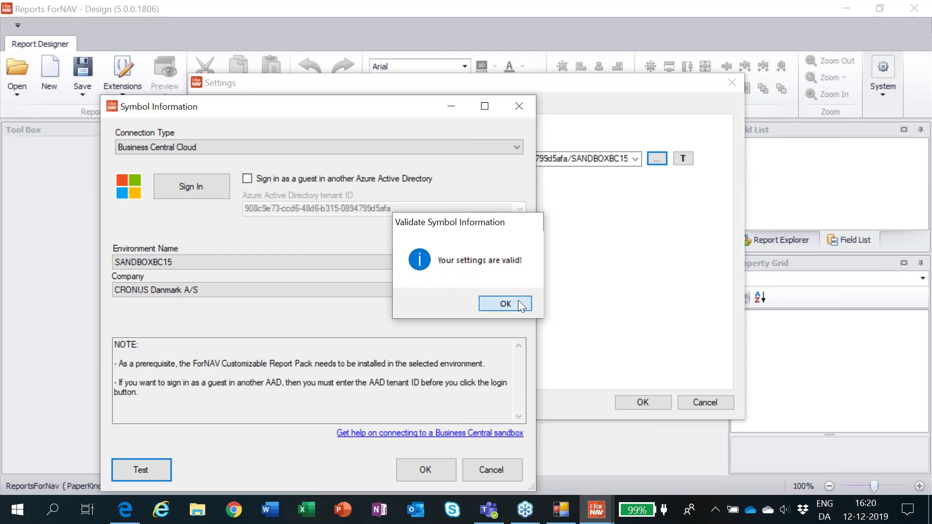
- Accept the symbol information and save the designer settings, choosing to use the current settings anyway
left_click(420, 478)
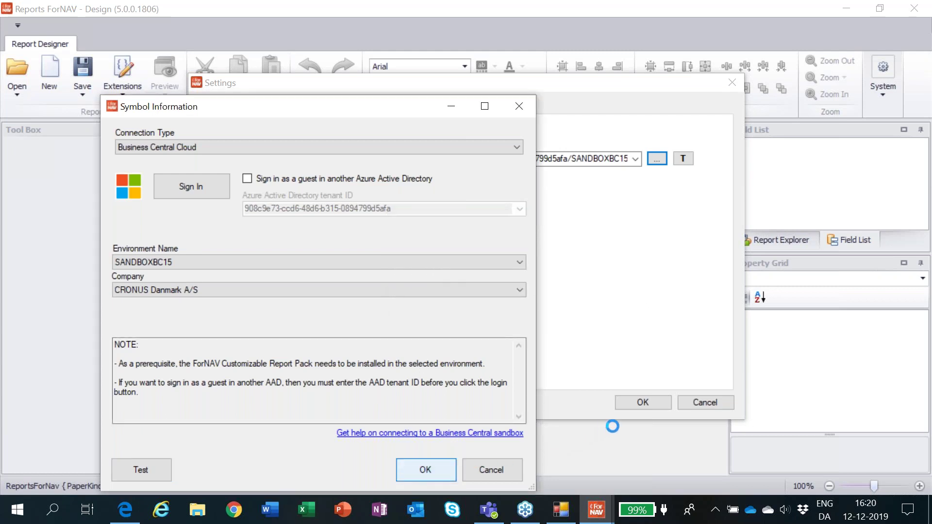
left_click(629, 408)
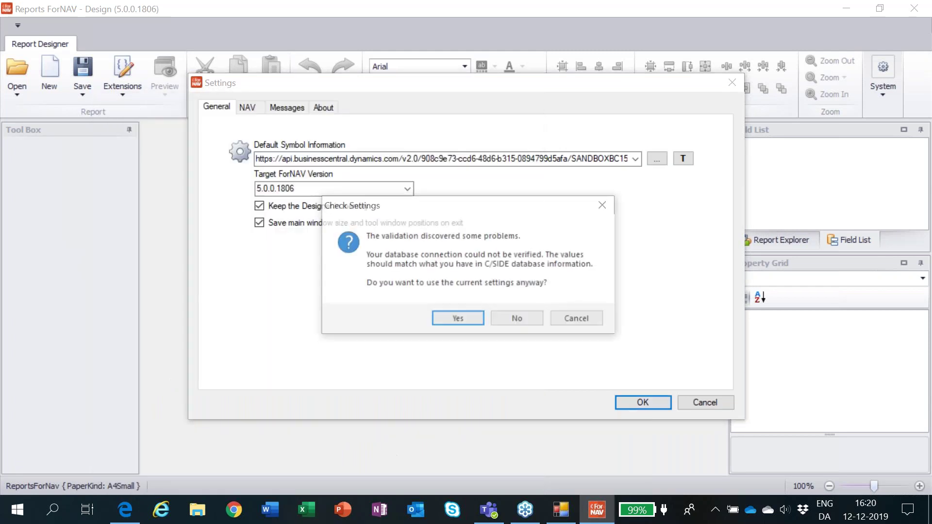
left_click(467, 315)
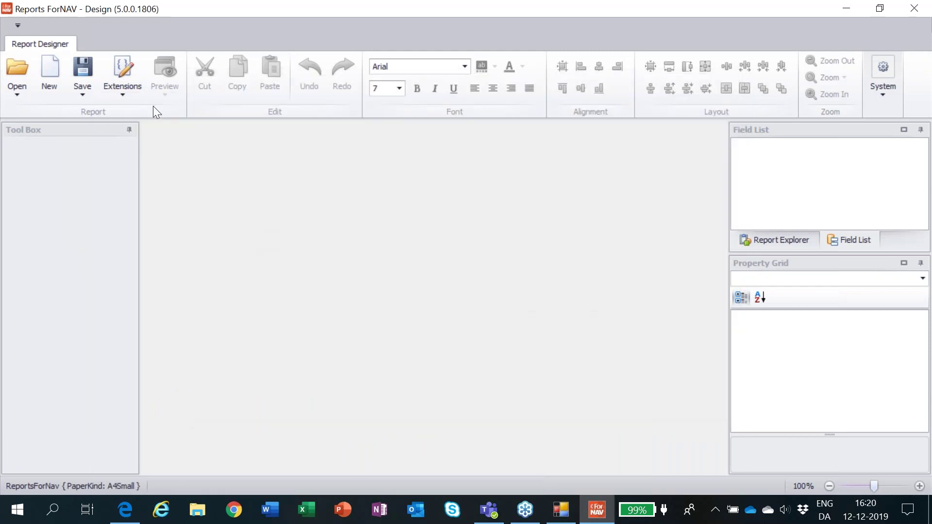
- Create a new report from the online gallery's report templates, using the AL Extension version of the List Template
left_click(53, 77)
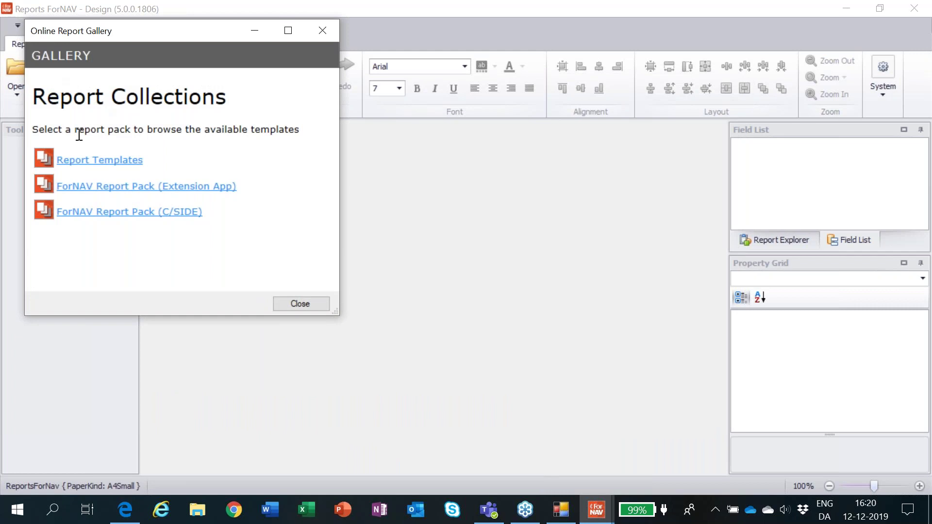
left_click(92, 162)
scroll(331, 259, "down", 8)
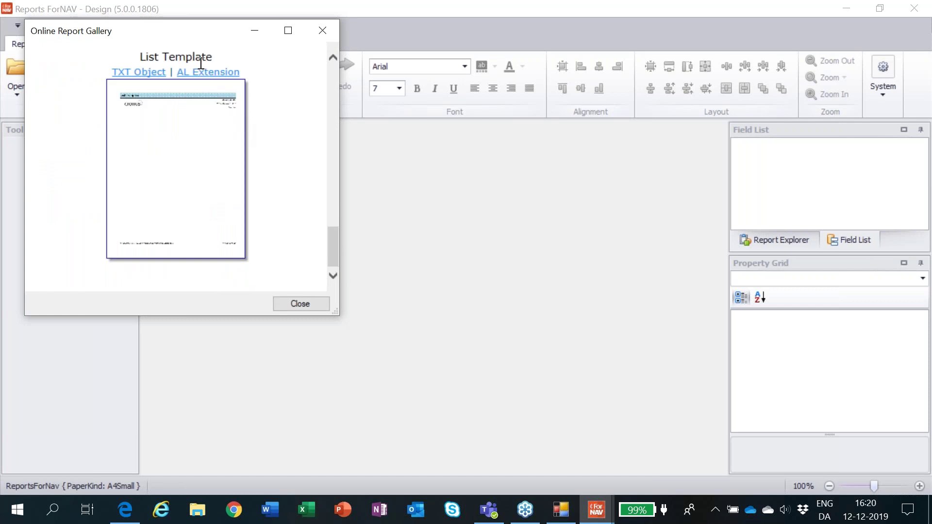
left_click(201, 76)
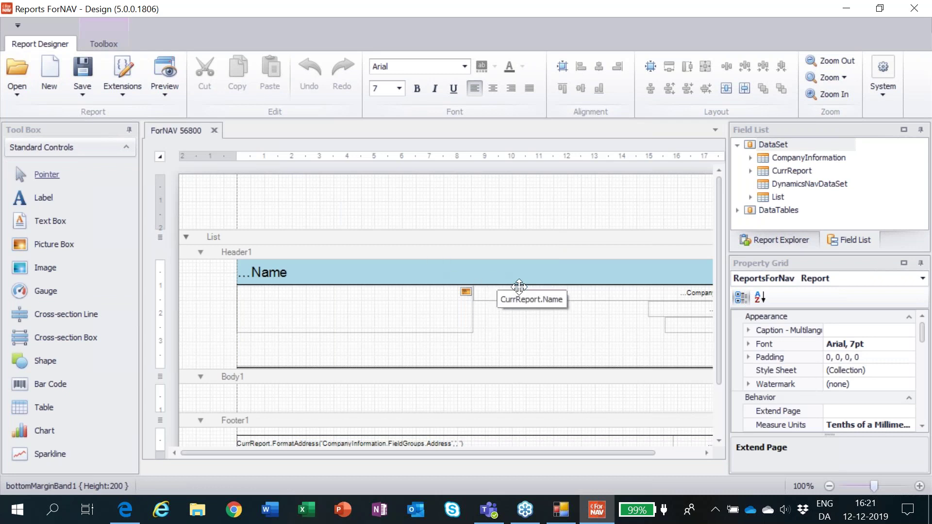
- Set the report's Object Name to ForNAV Web02
left_click(921, 426)
left_click(921, 426)
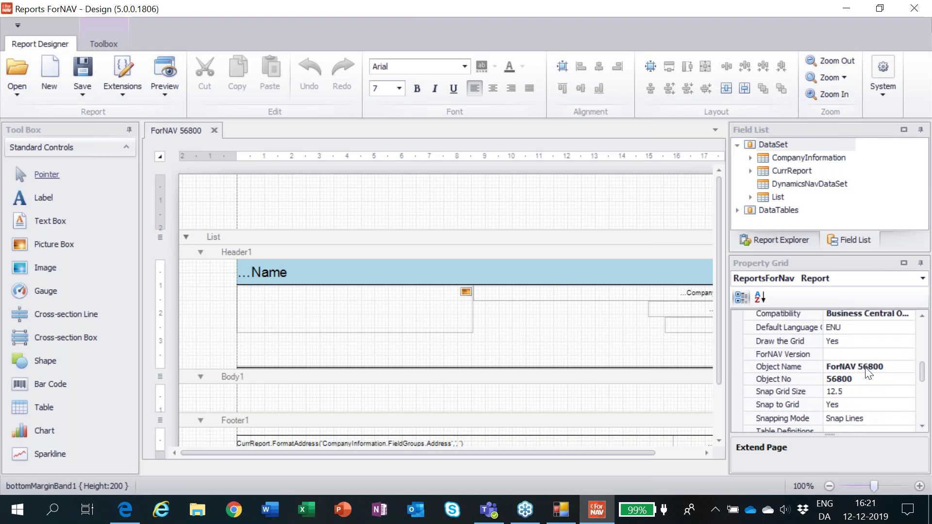
double_click(866, 368)
type("Web02")
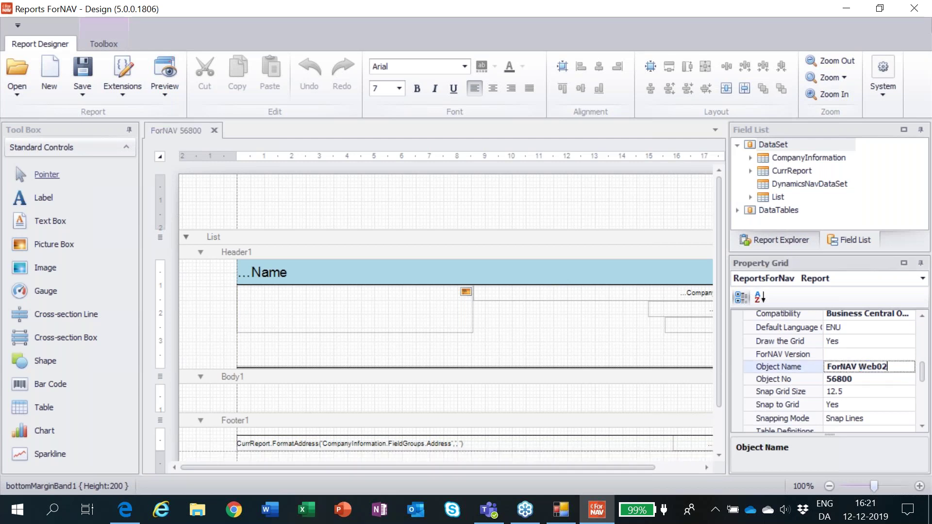
key("Return")
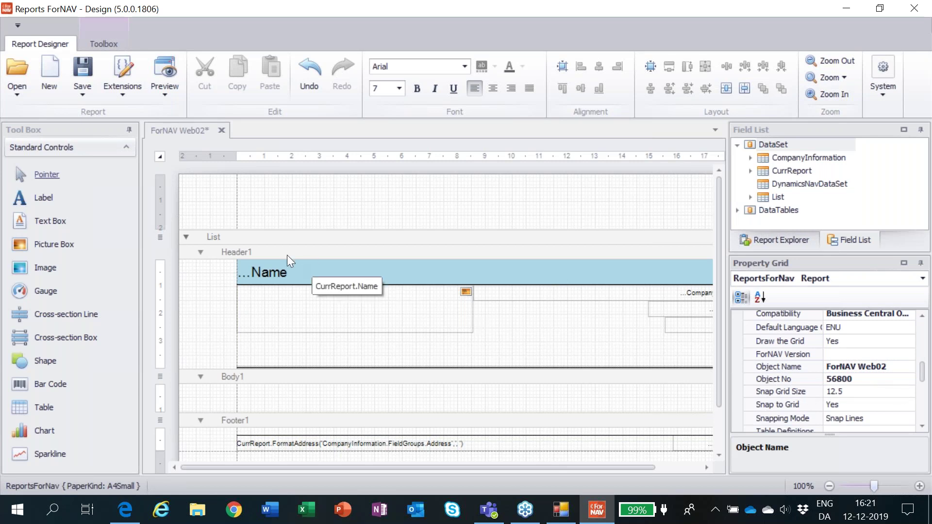
- Change the List data item's table to Vendor, filtering the table selection by "vendor"
left_click(272, 231)
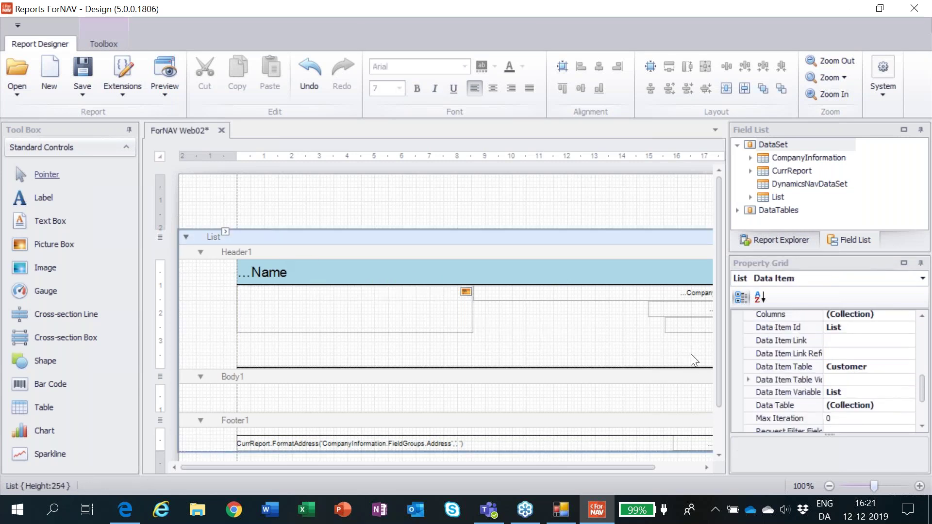
left_click(861, 369)
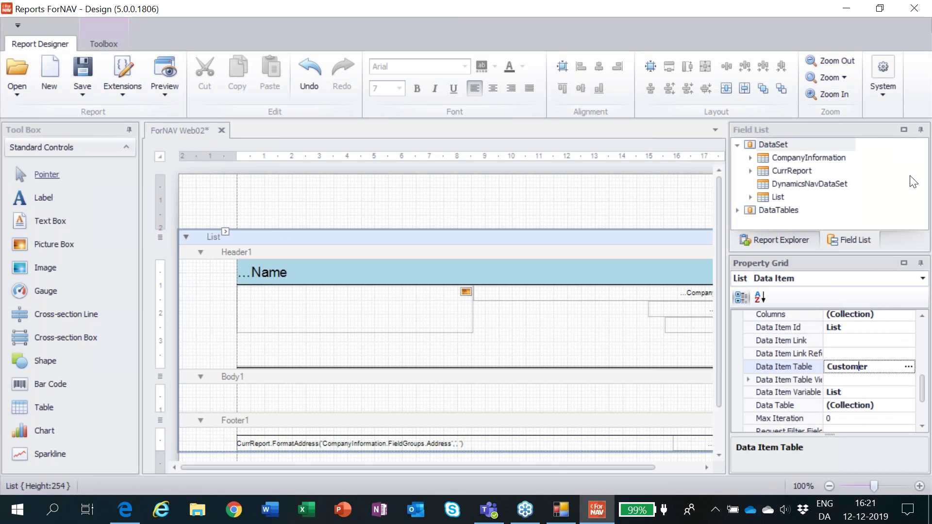
left_click(908, 367)
type("vendor")
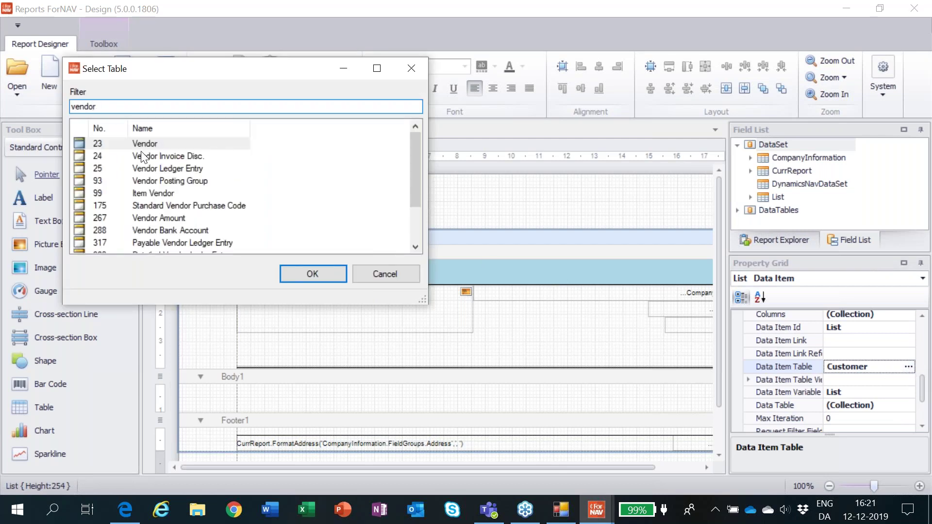
double_click(139, 138)
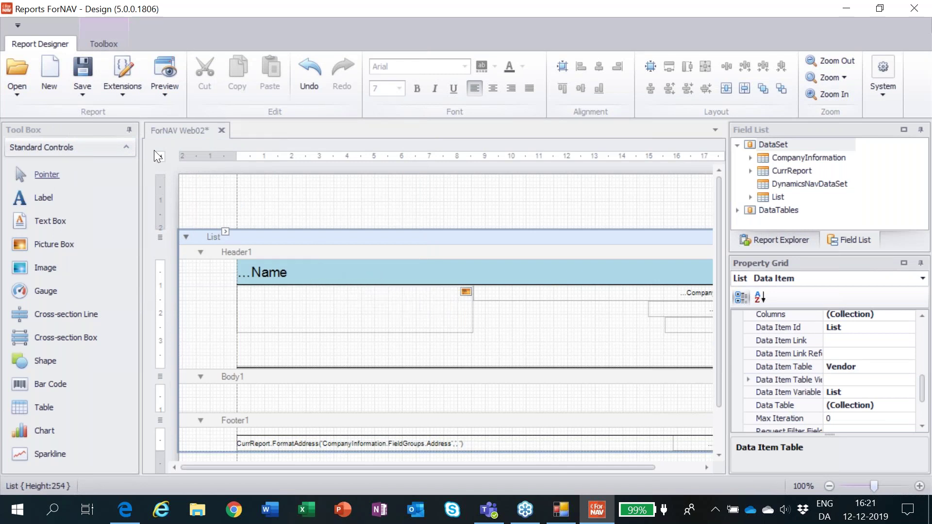
- Save the report as an object on the server and dismiss the upload message
left_click(81, 95)
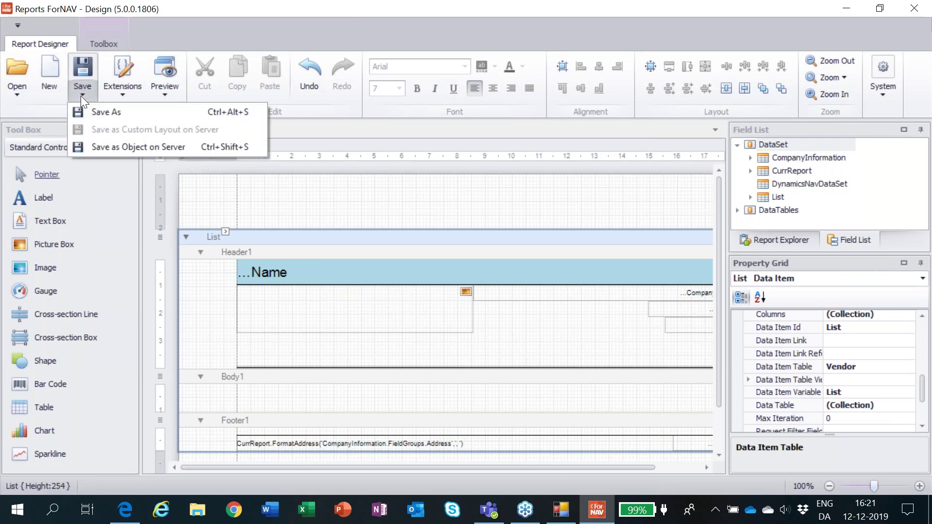
left_click(119, 148)
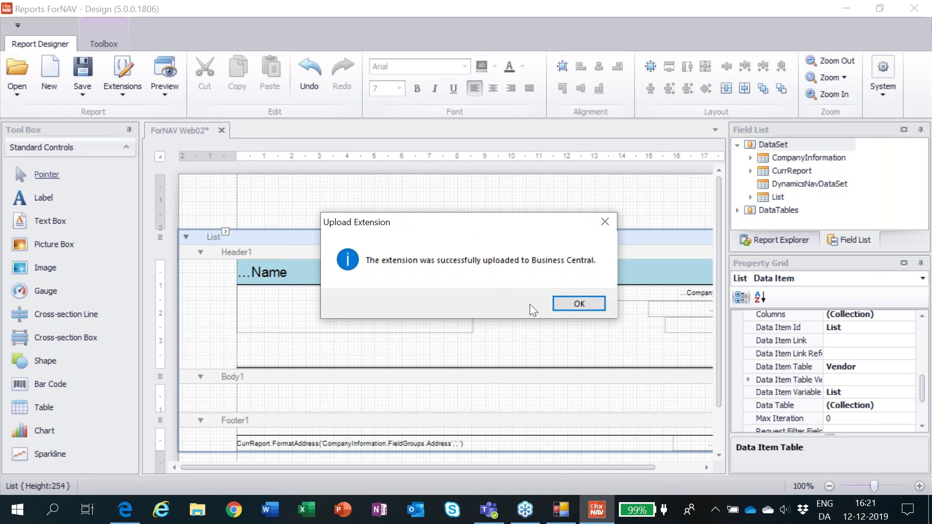
left_click(565, 305)
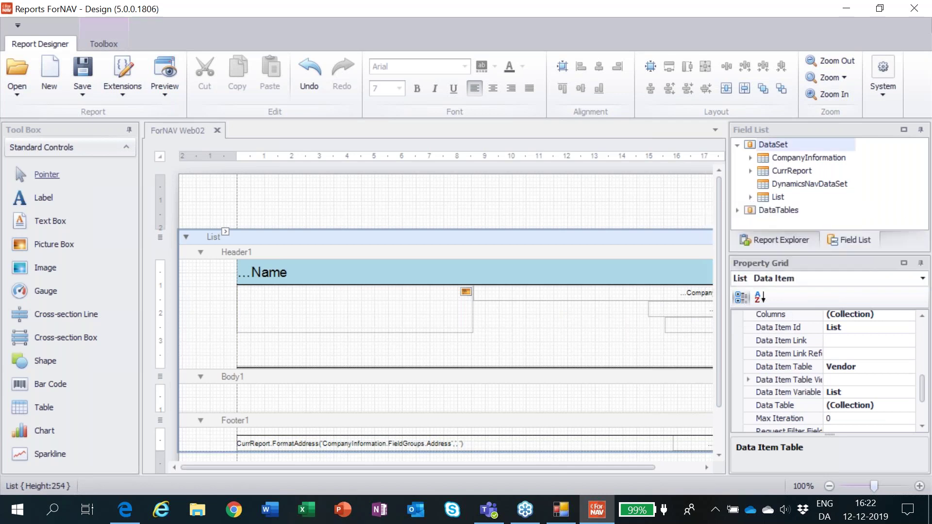
- Place the List data item's No and Name fields together as a table in the Body1 band
left_click(750, 197)
key("n")
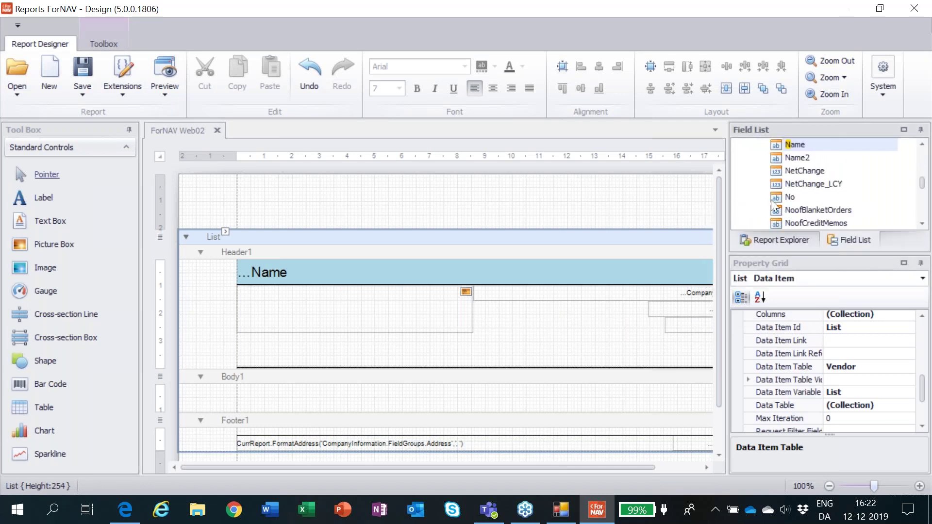
left_click(788, 199)
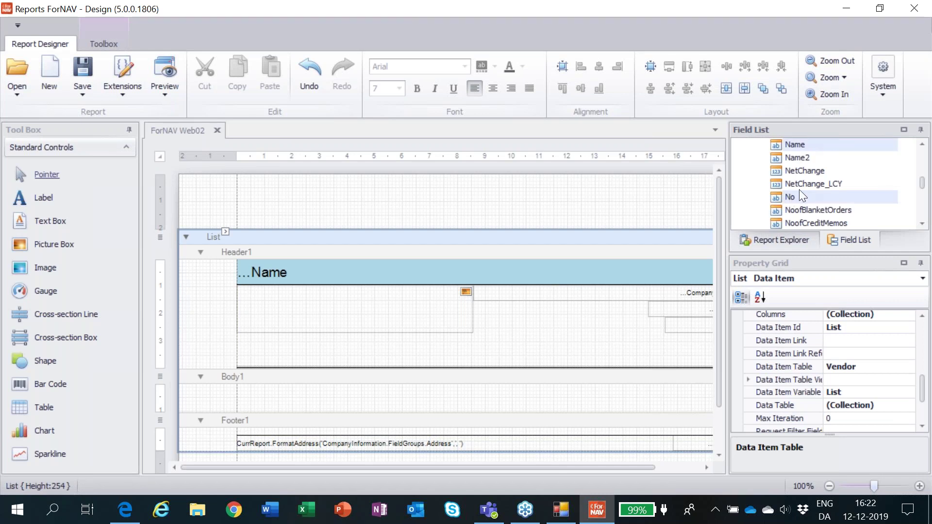
left_click_drag(798, 194, 567, 395)
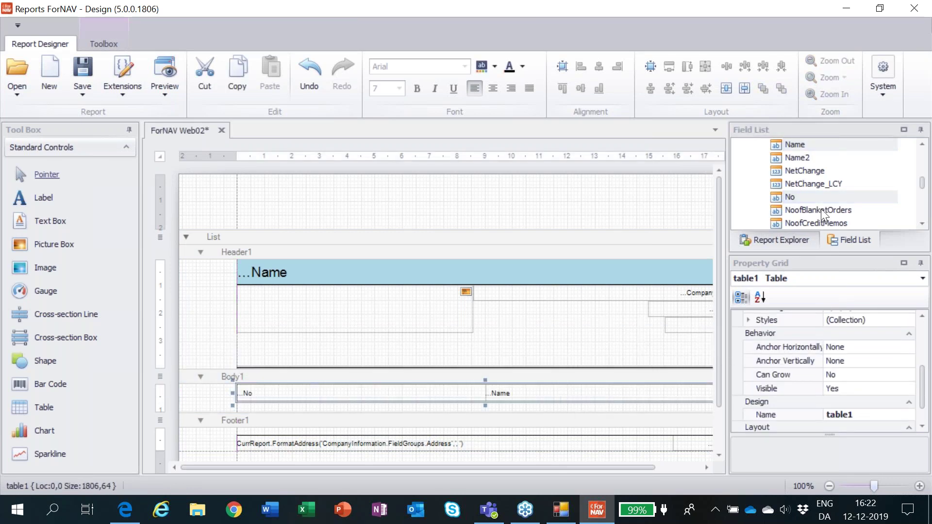
- Add the No and Name field captions of the List data item as a table at the bottom of the Header1 band
left_click(909, 132)
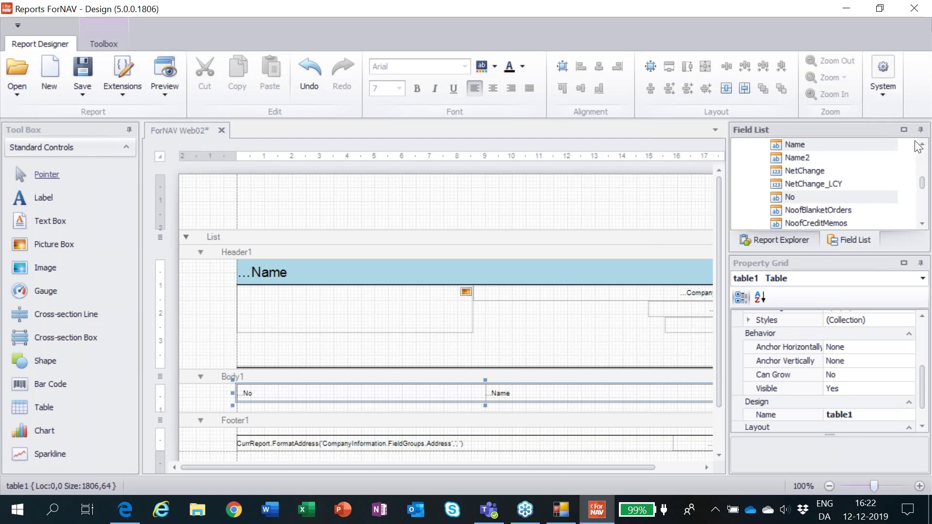
left_click(924, 164)
left_click(925, 164)
left_click(924, 164)
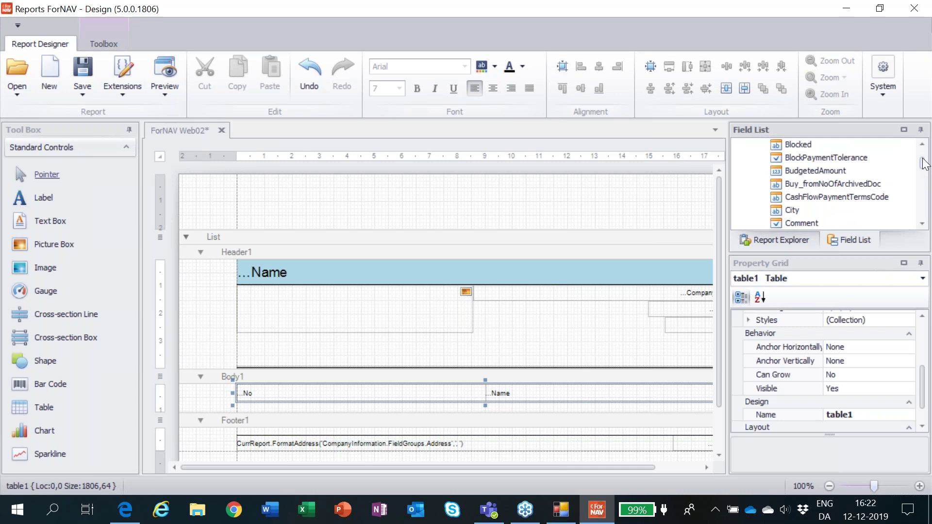
left_click(924, 164)
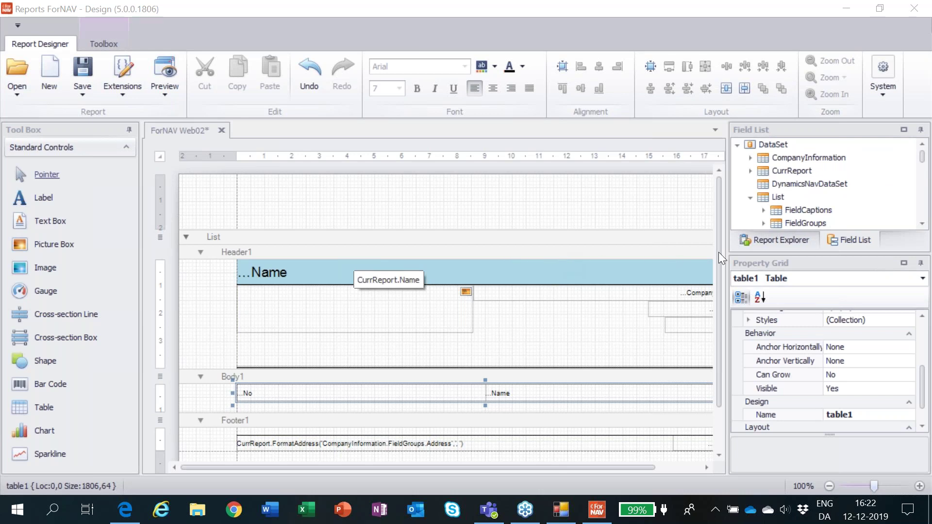
left_click(761, 211)
key("n")
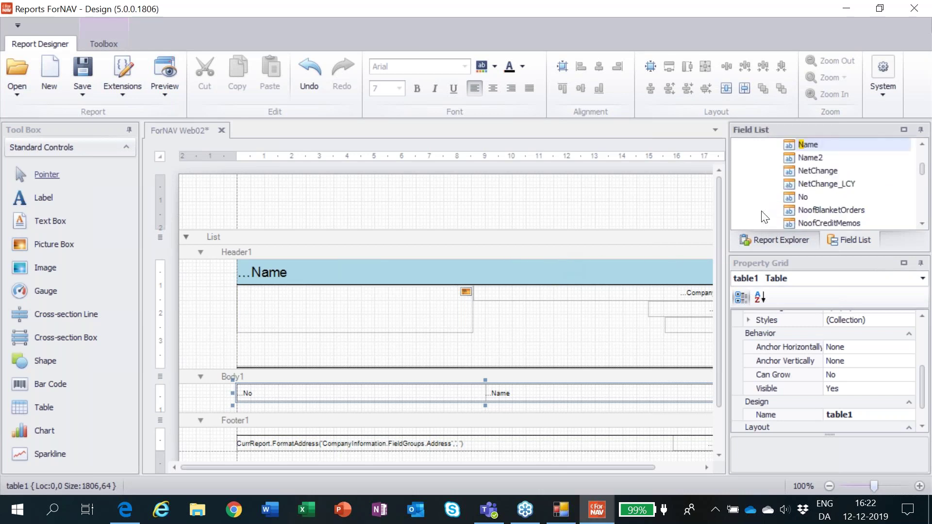
left_click(792, 200)
left_click_drag(792, 146, 650, 329)
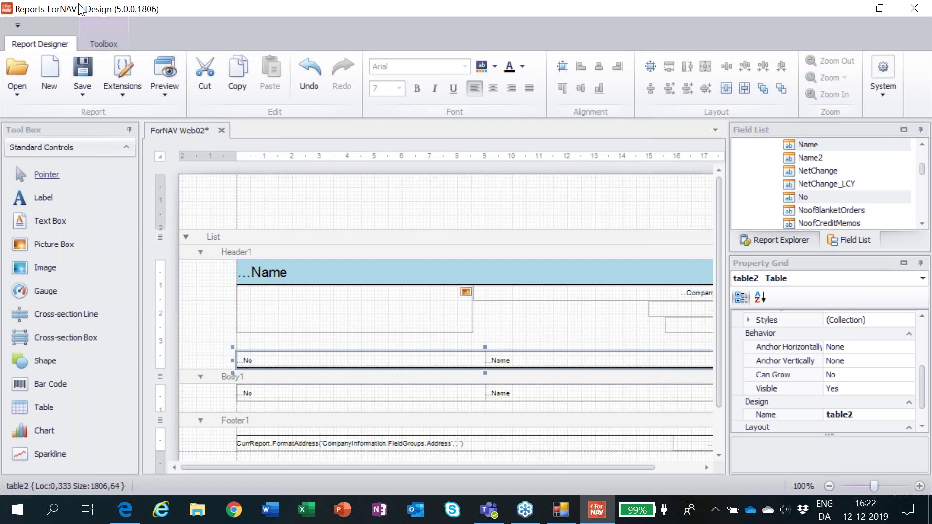
- Preview the report in Business Central, signing in with a listed Microsoft account, and fit the preview page to the width
left_click(169, 70)
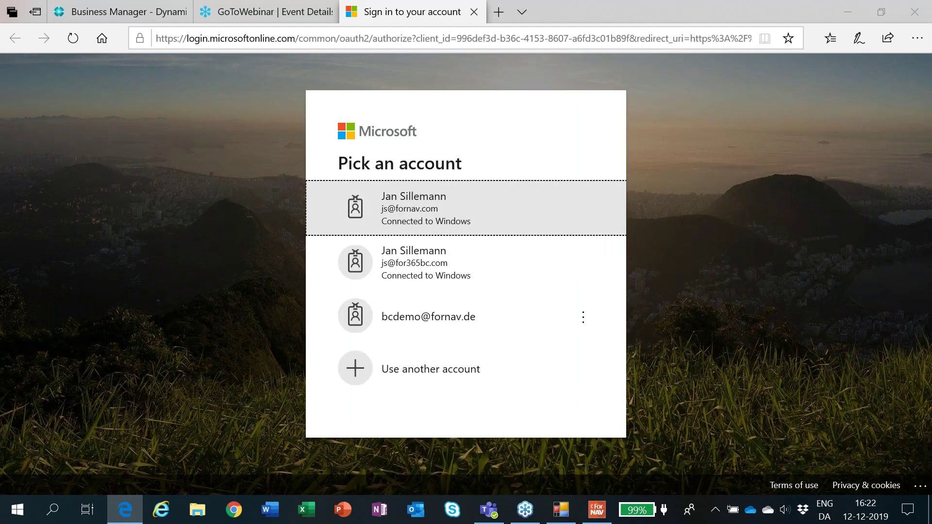
left_click(407, 218)
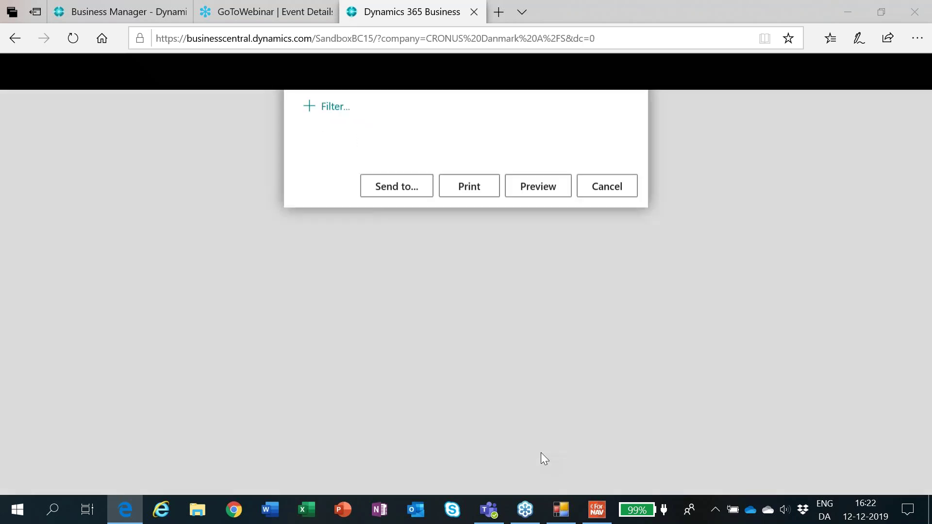
left_click(512, 393)
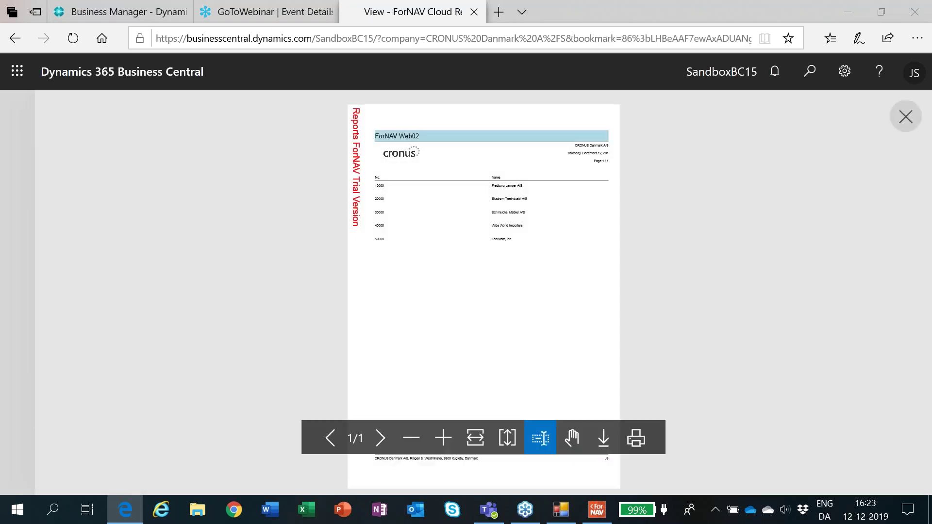
left_click(476, 439)
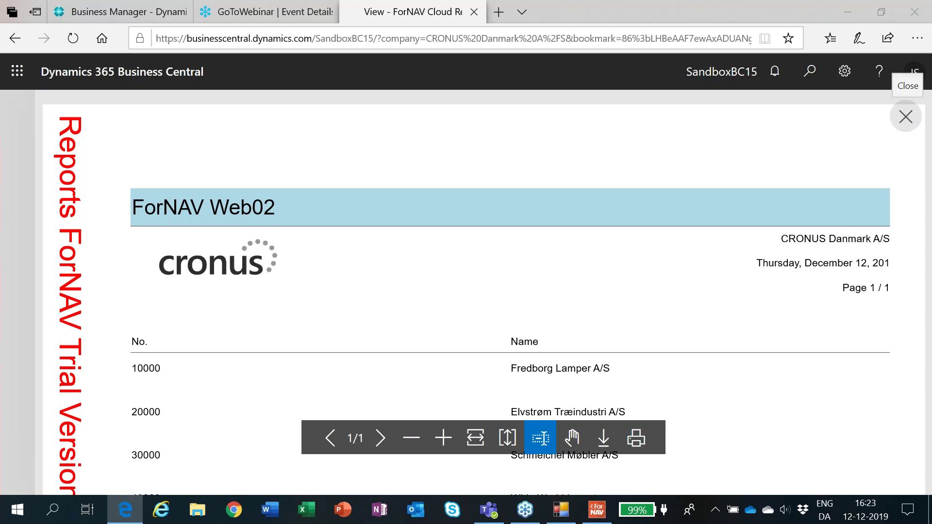
- Close the report preview and its browser tab, and switch back to the Reports ForNAV Designer
left_click(905, 117)
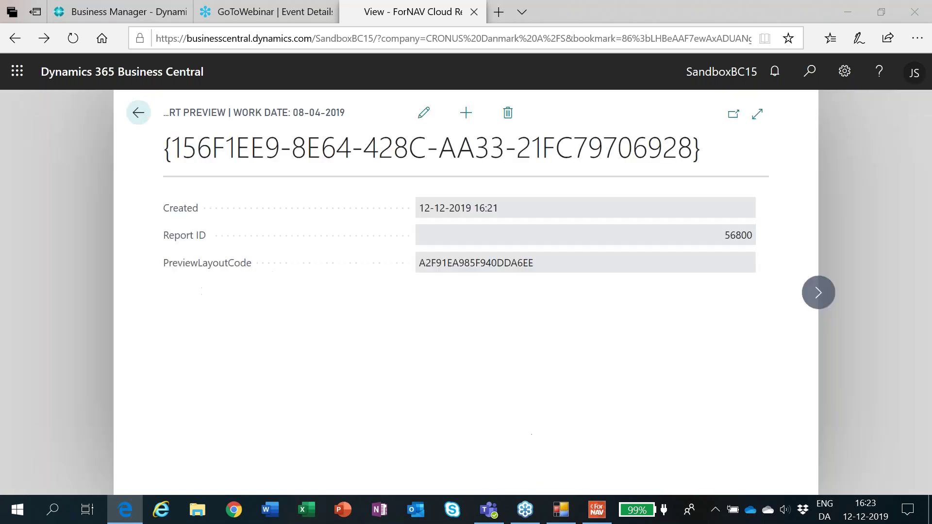
left_click(474, 13)
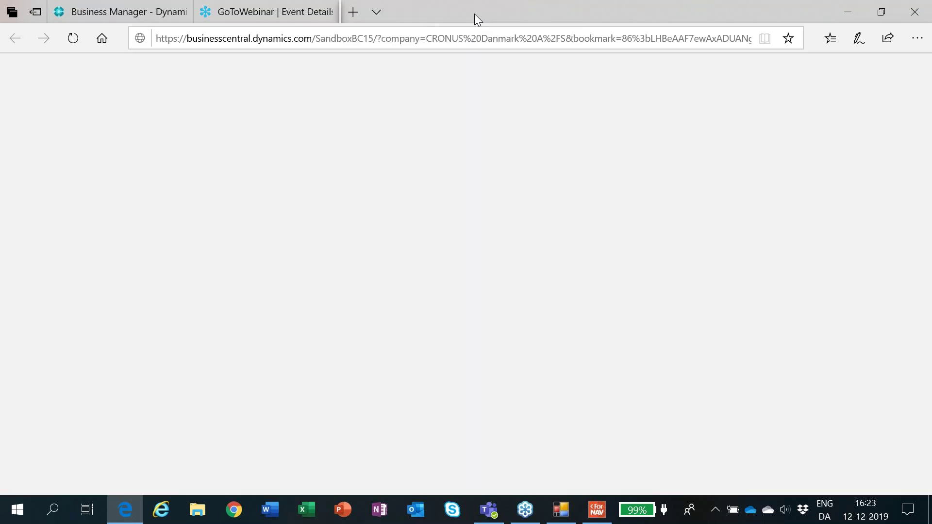
key("alt+Tab")
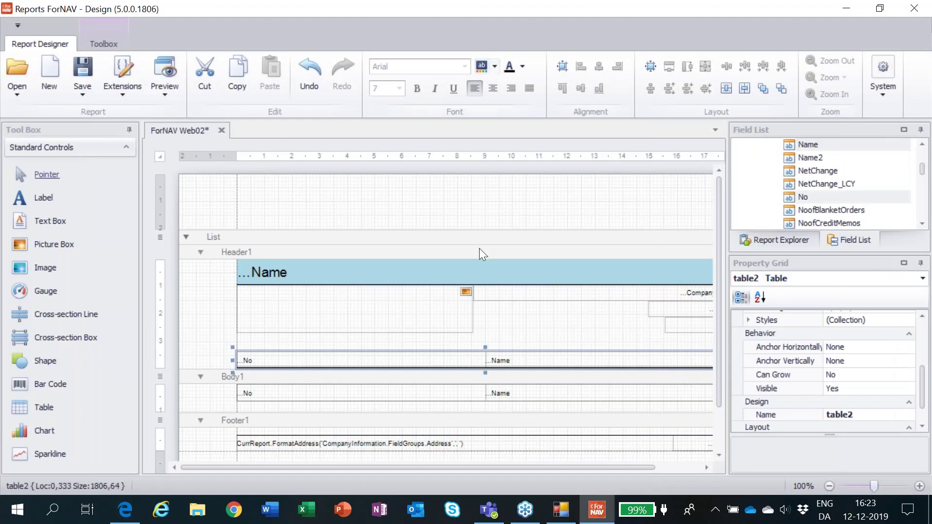
- Format the No and Name caption cells in the Header1 band as red, bold Arial text at size 11
left_click(459, 359)
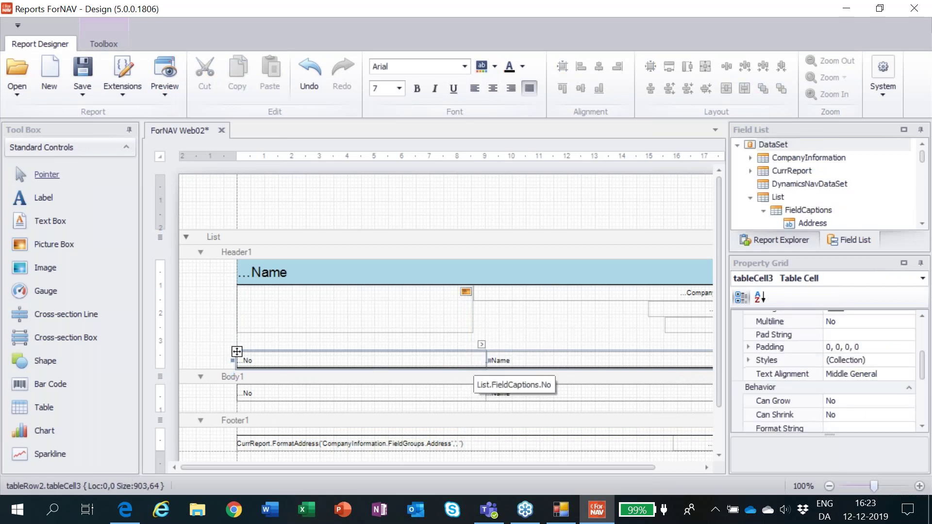
left_click(527, 177)
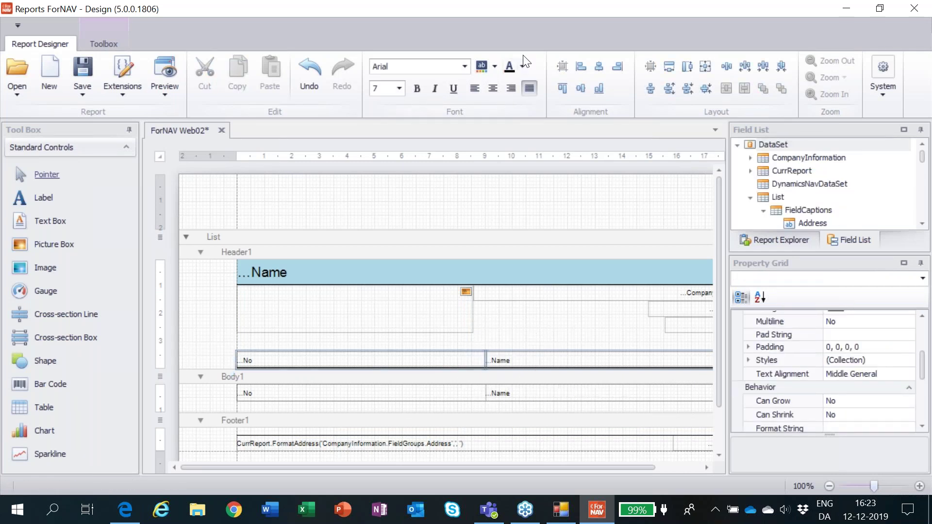
left_click(522, 67)
left_click(527, 130)
left_click(399, 88)
left_click(377, 137)
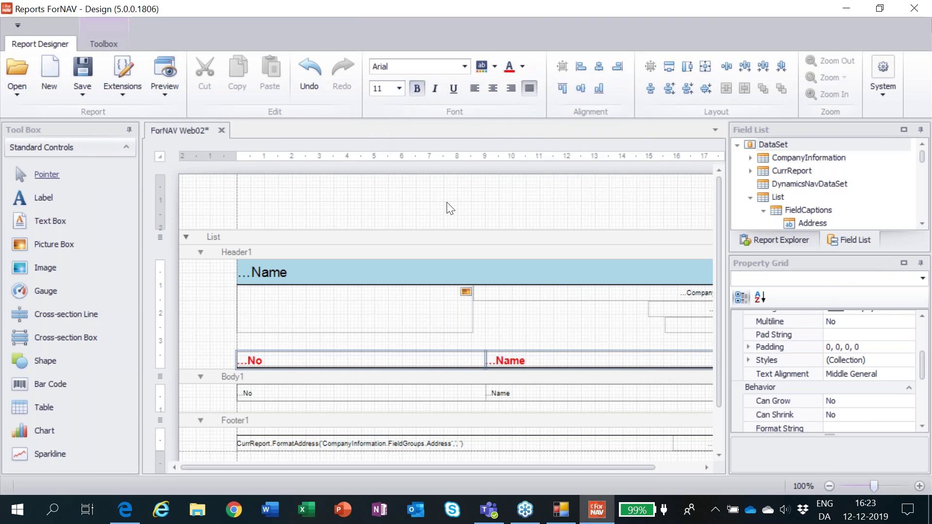
- Widen the CurrReport.Today text box in Header1 towards the logo to about 426 tenths of a millimetre
left_click(661, 309)
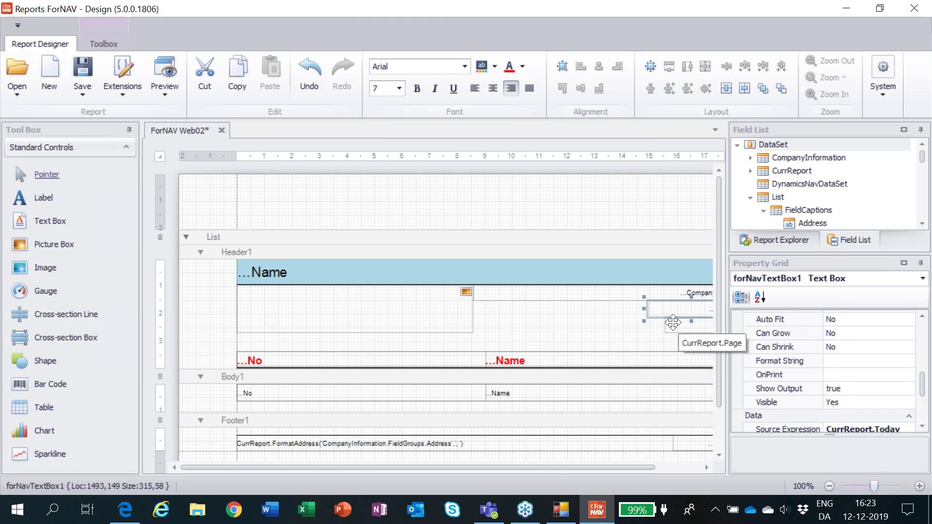
left_click_drag(643, 309, 615, 309)
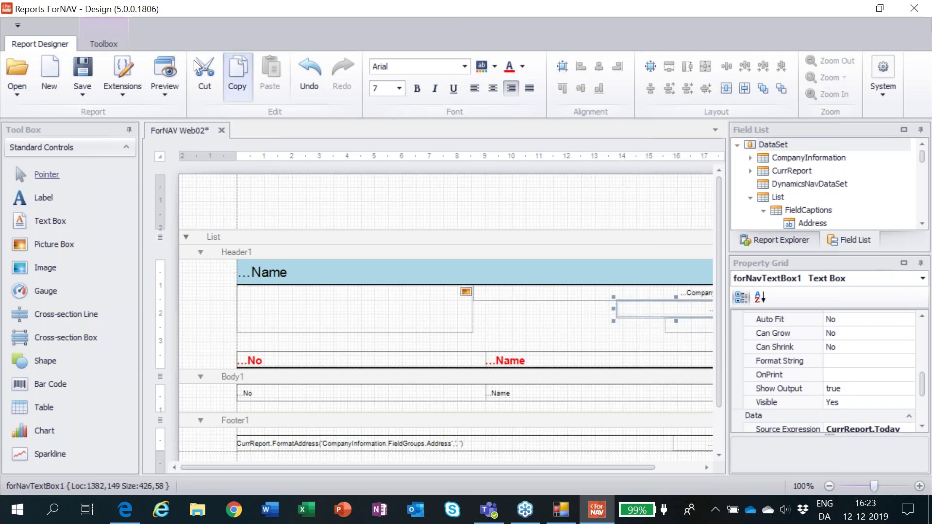
- Preview the report in Business Central at page width, close its browser tab, and switch back to the Reports ForNAV Designer
left_click(159, 66)
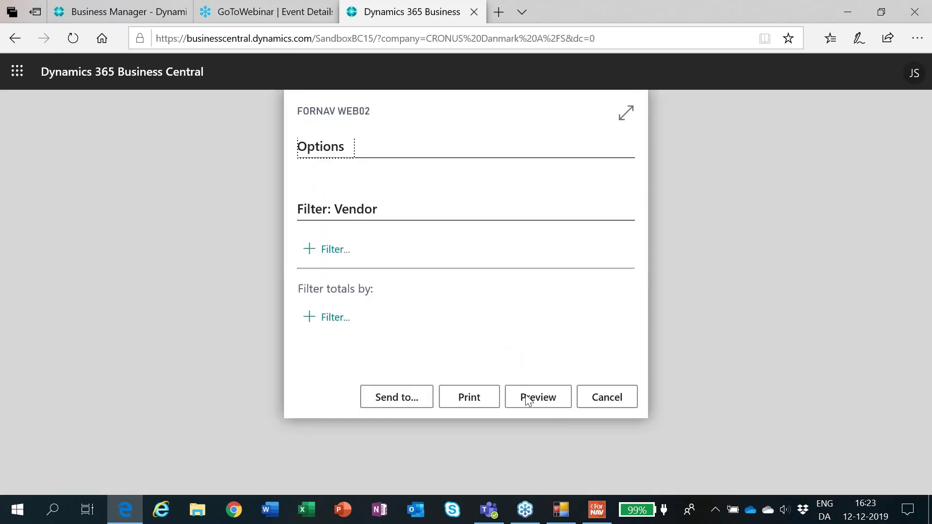
left_click(528, 398)
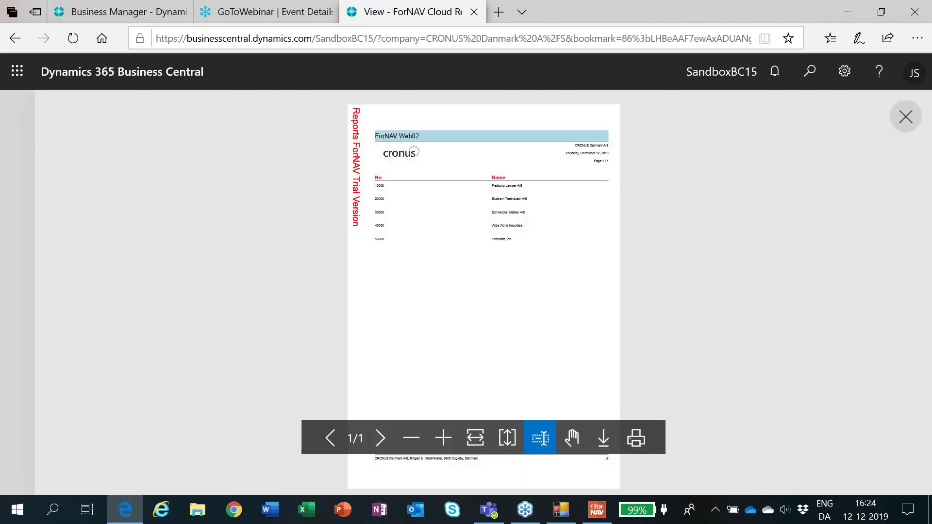
left_click(467, 443)
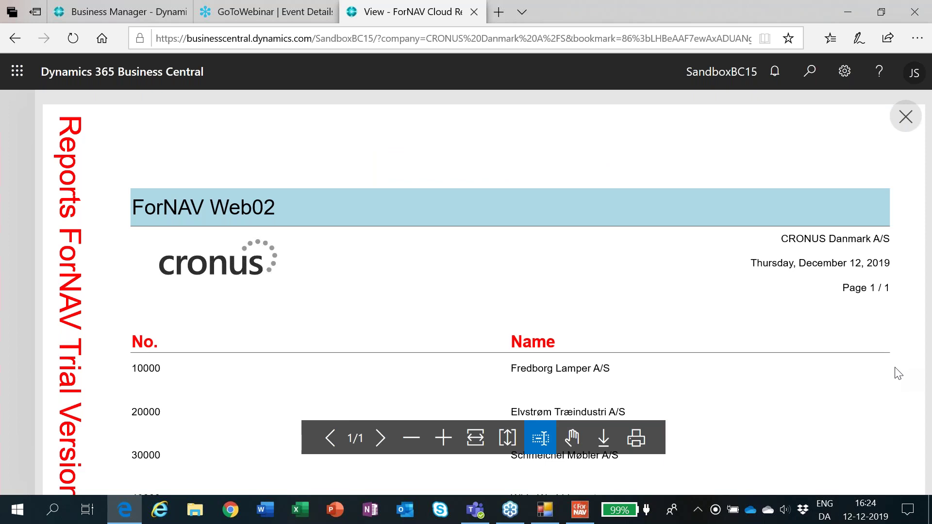
left_click(473, 13)
key("alt+Tab")
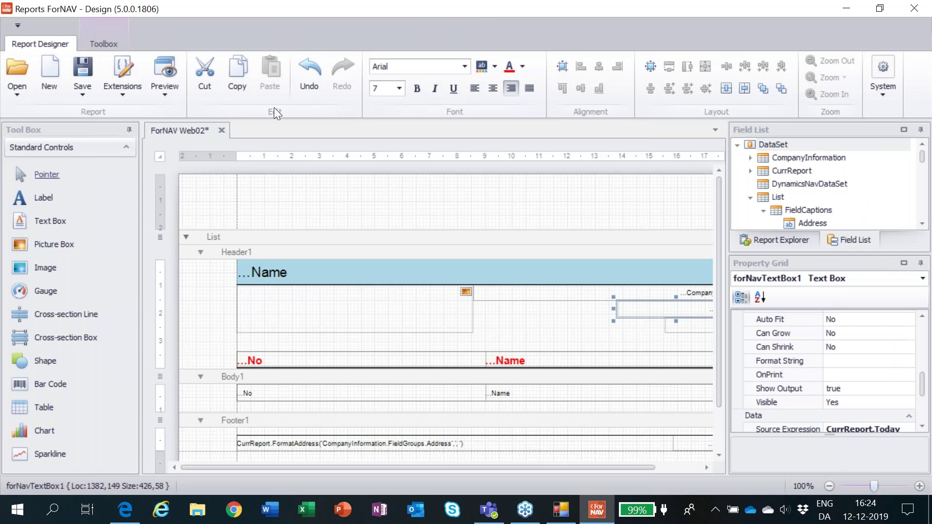
- Set the report's Extend Page property to page 27, Vendor List, filtering the page selection by "ven"
left_click(170, 253)
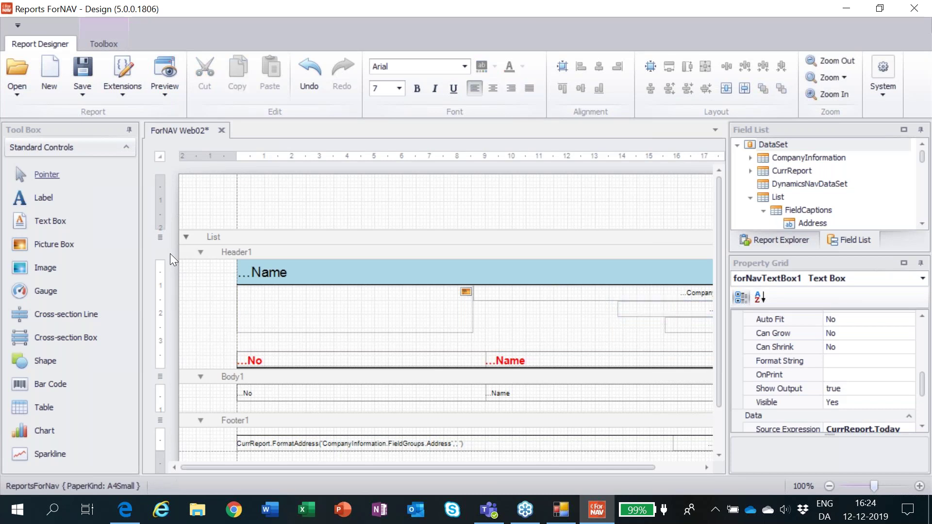
left_click_drag(923, 373, 926, 343)
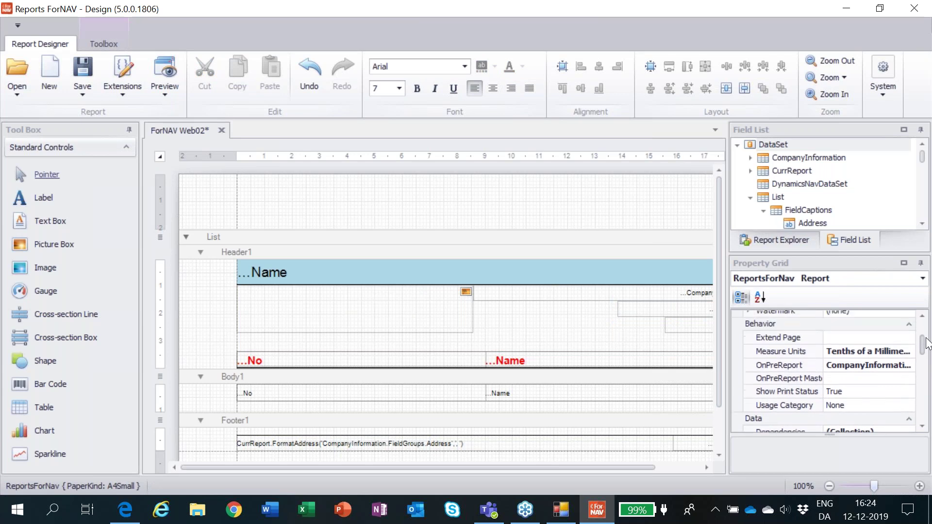
left_click(897, 337)
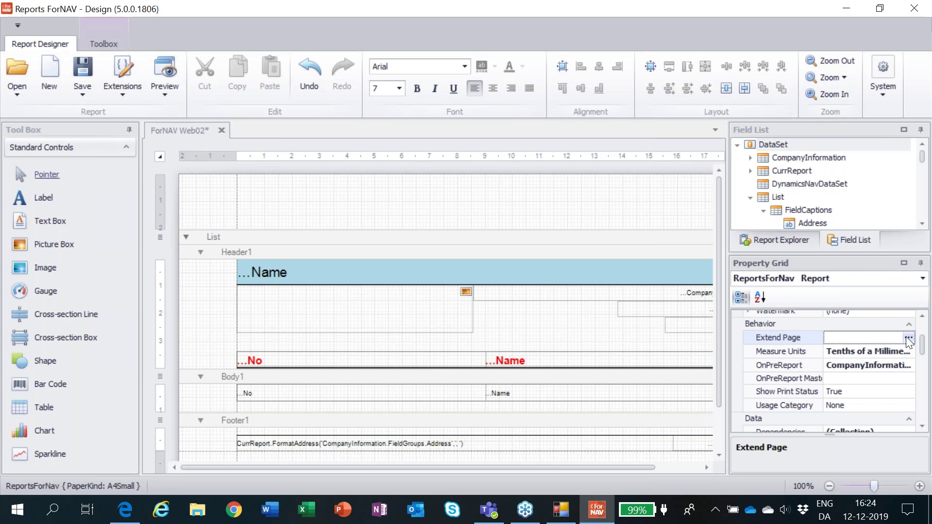
left_click(907, 337)
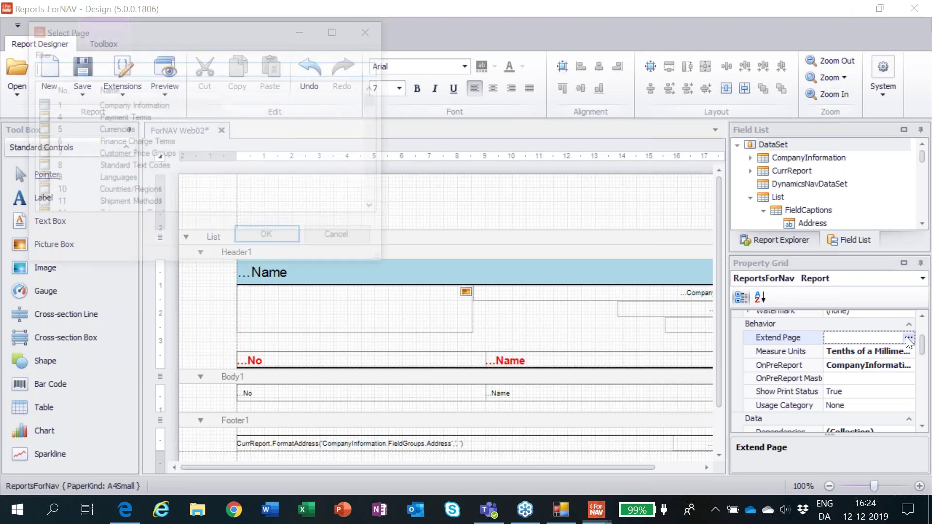
type("ven")
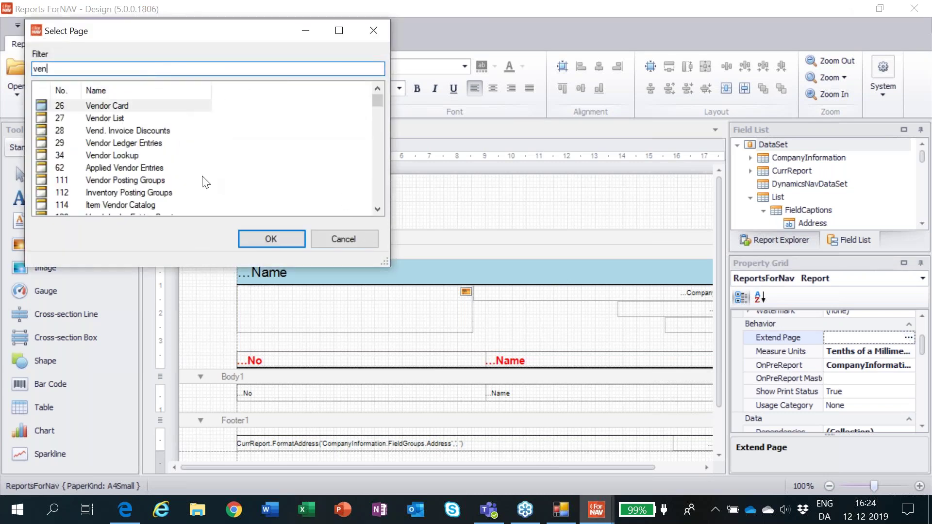
left_click(78, 116)
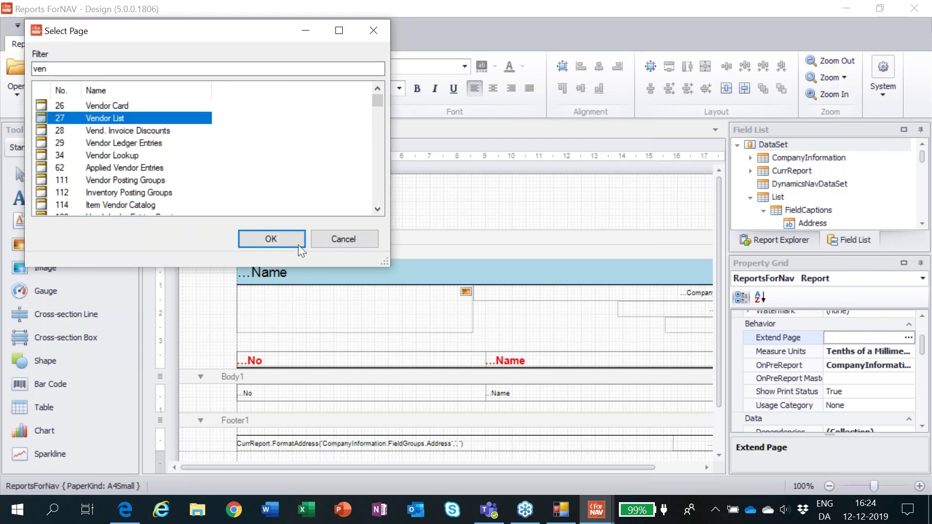
left_click(288, 233)
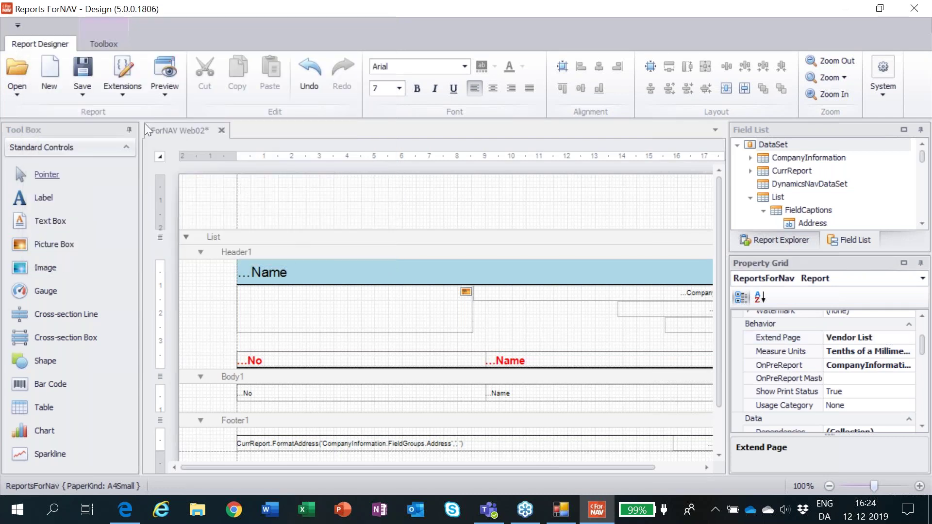
- Save the report as an object on the server and acknowledge the extension upload to Business Central
left_click(80, 94)
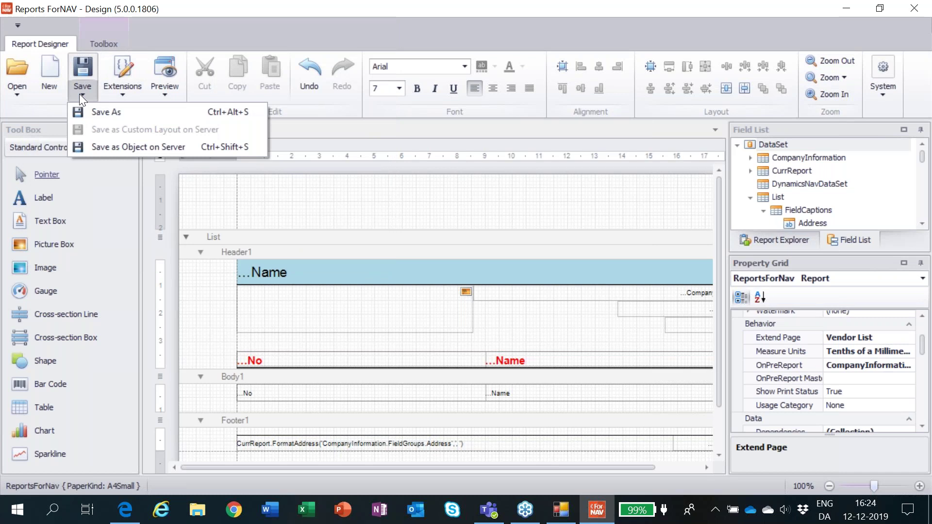
left_click(115, 147)
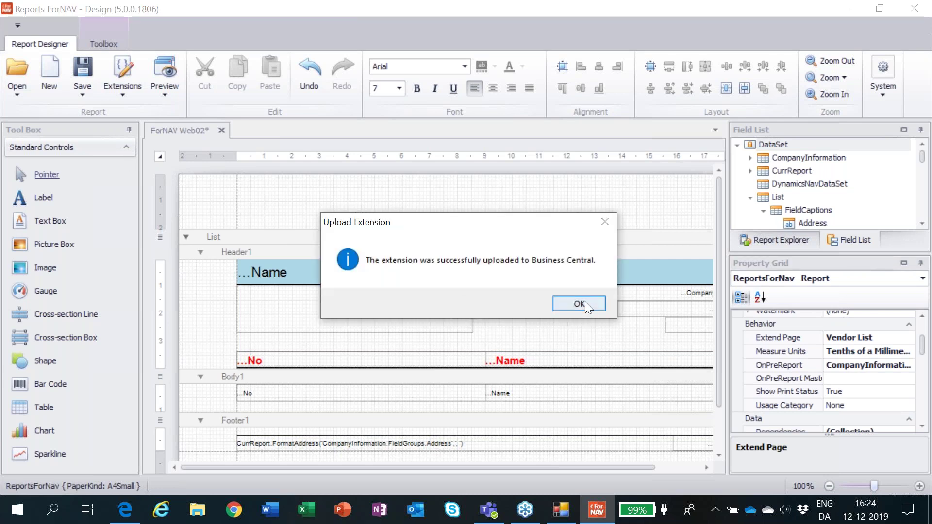
left_click(584, 301)
- Switch to Business Central, open the Vendors list, and preview the ForNAV Web02 report from its report actions
key("alt+Tab")
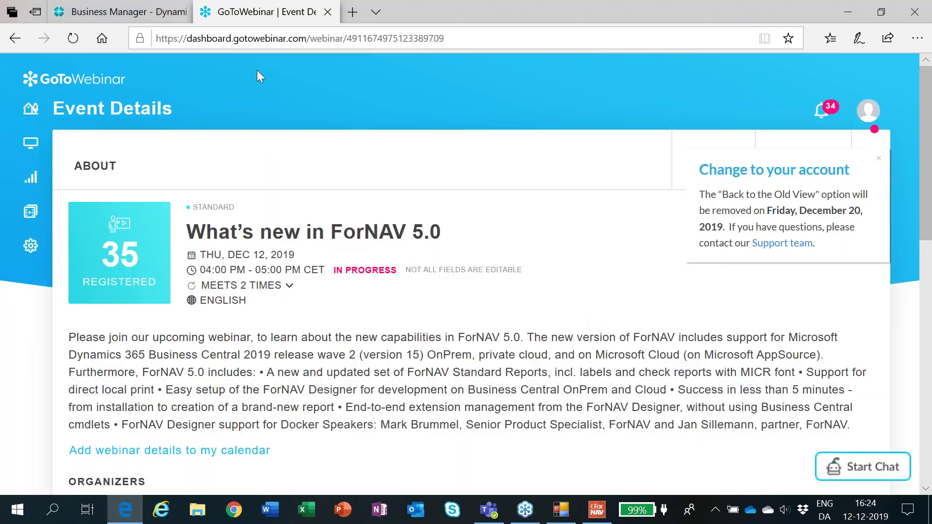
left_click(116, 12)
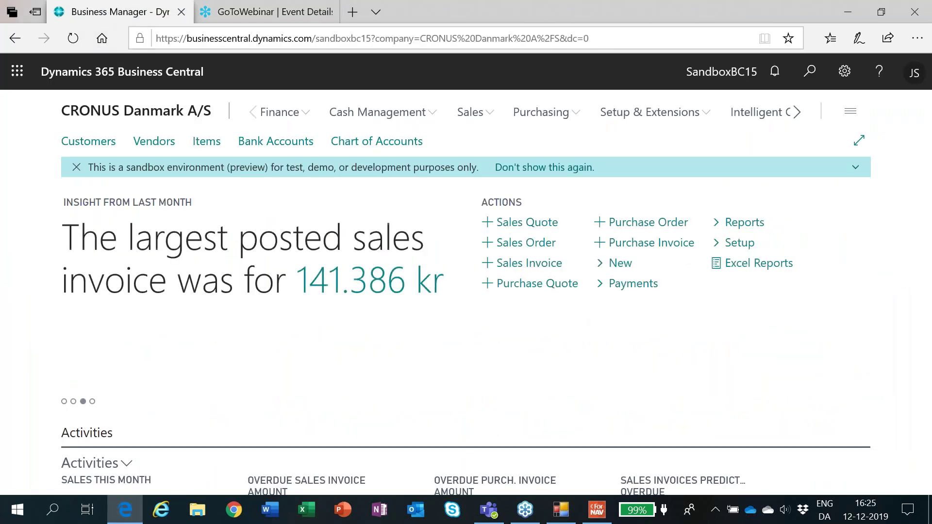
left_click(160, 148)
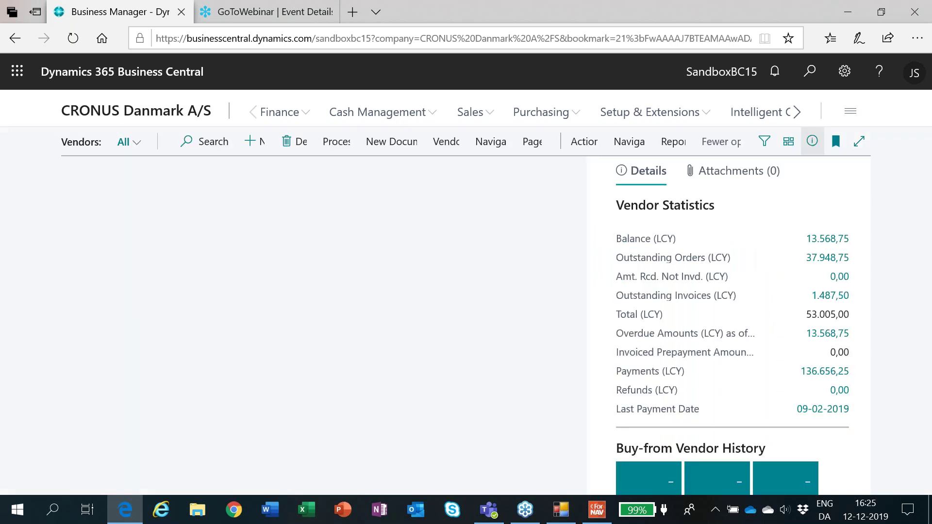
left_click(733, 144)
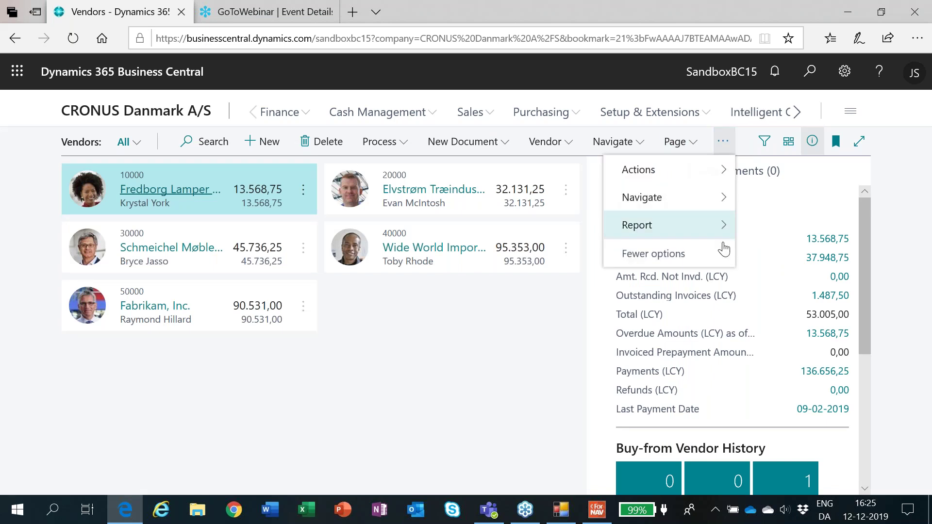
mouse_move(726, 228)
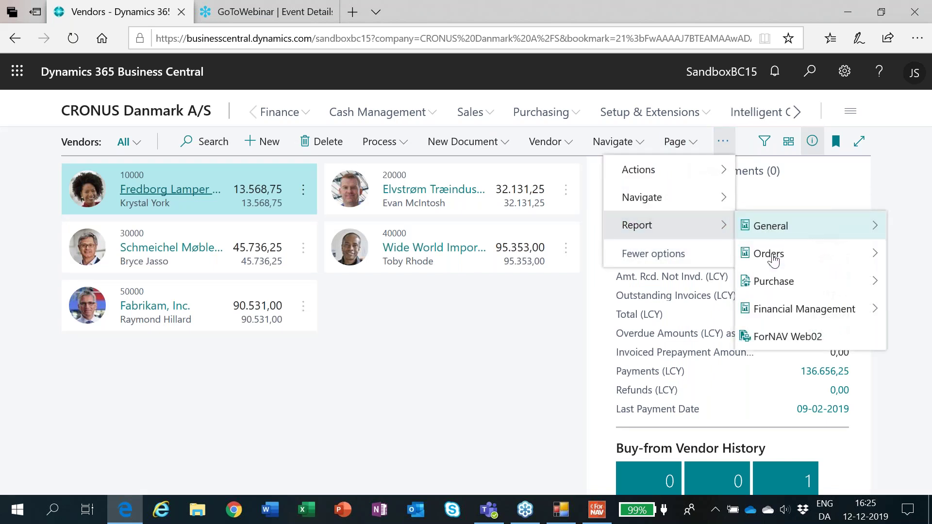
left_click(787, 337)
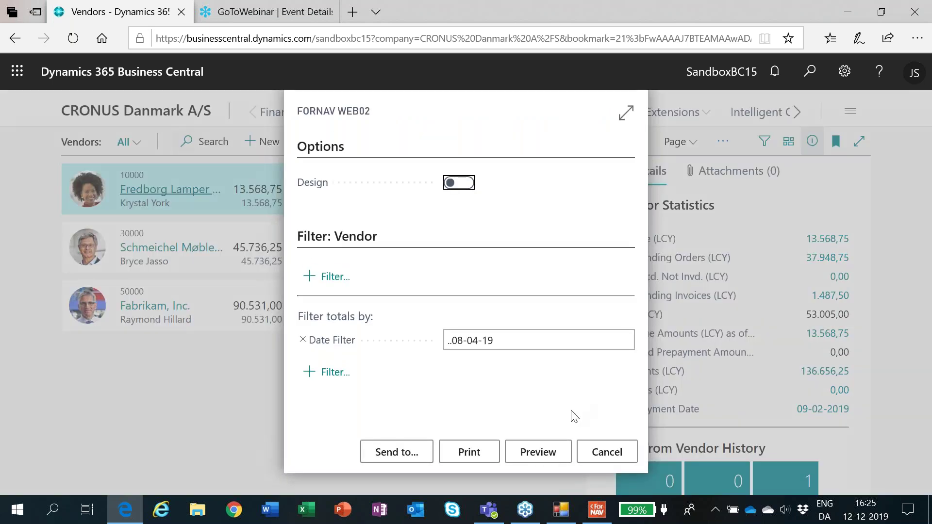
left_click(548, 456)
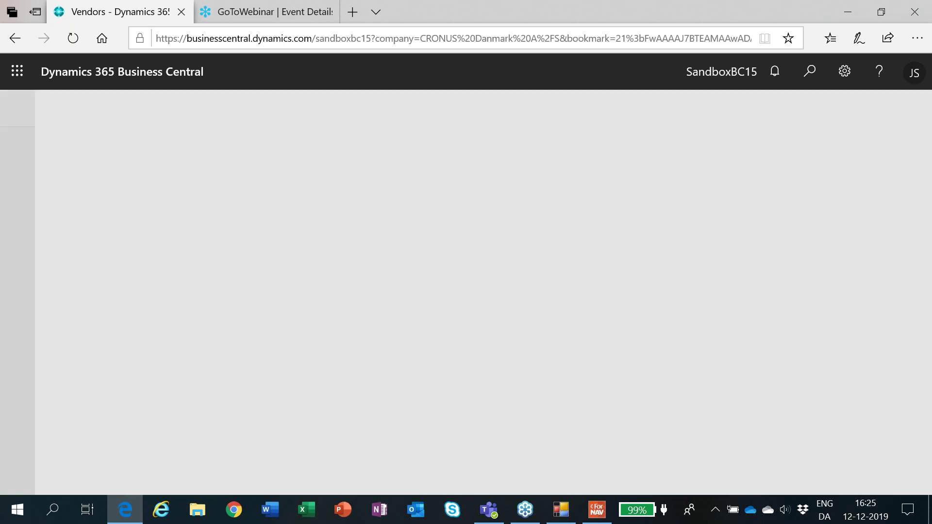
- Switch to the Countdown timer window and close it
key("alt+Tab")
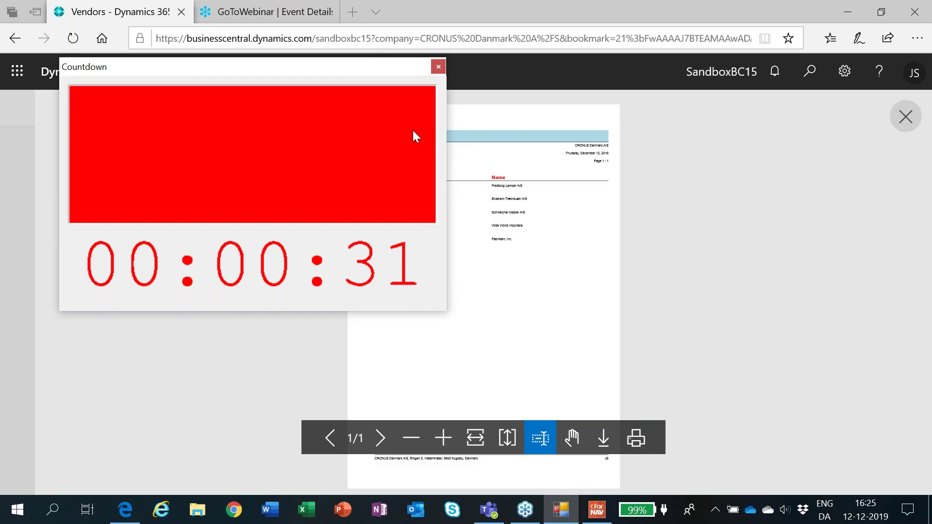
left_click(438, 67)
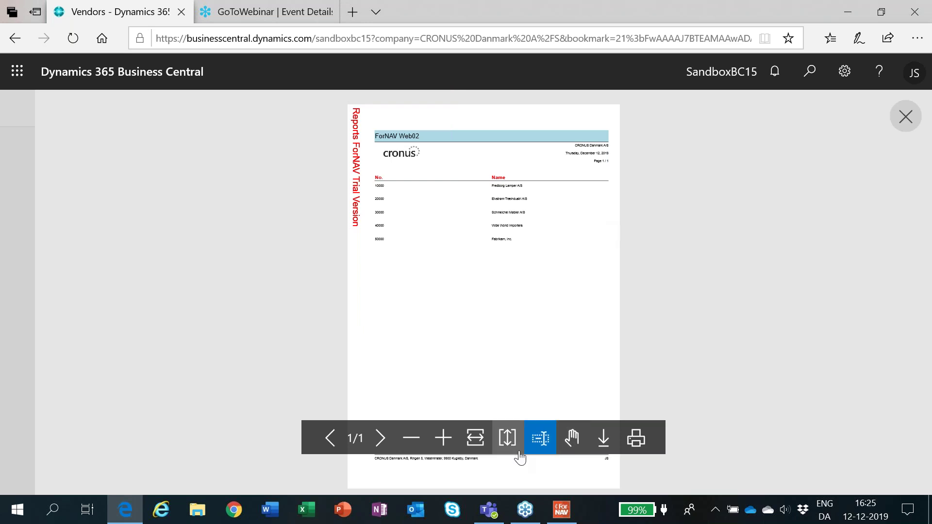
- Fit the report preview to the page width, close it, and switch back to the Reports ForNAV Designer
left_click(476, 438)
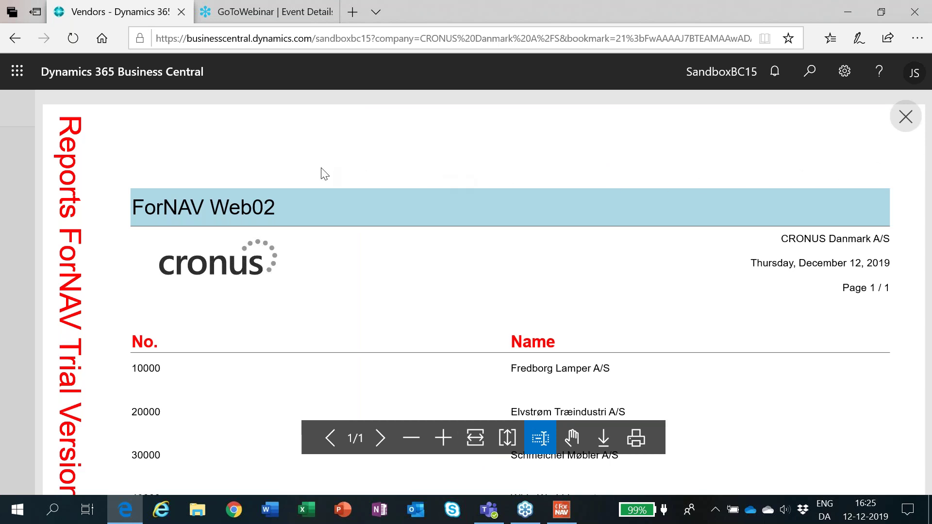
left_click(906, 117)
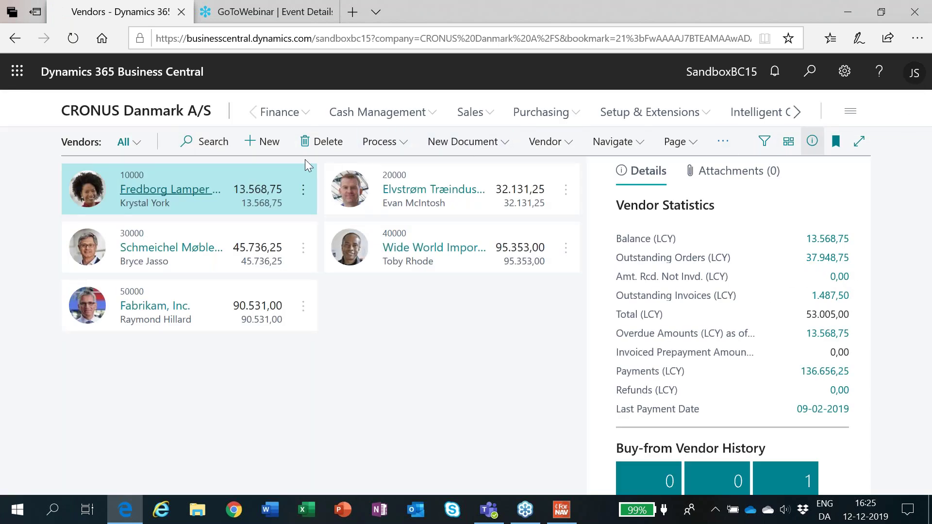
key("alt+Tab")
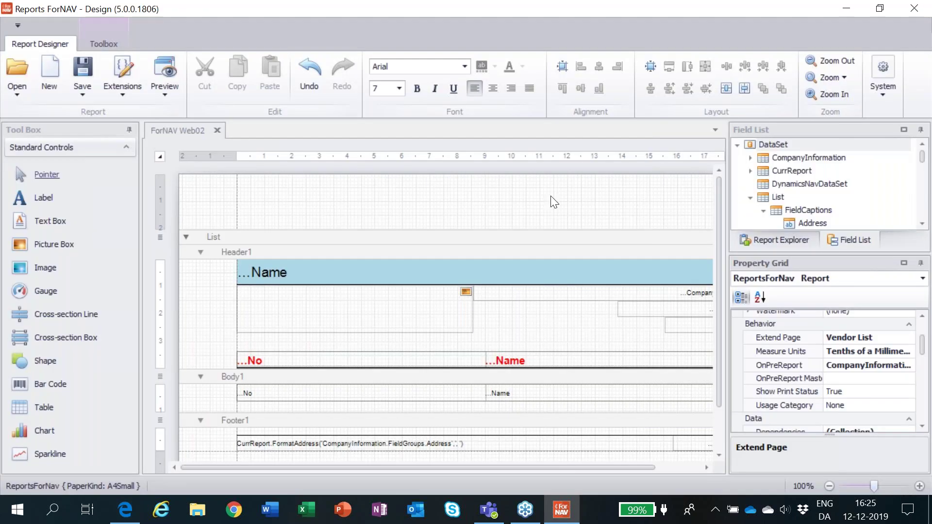
- Clear the Vendor List value from the report's Extend Page property
left_click(884, 334)
key("BackSpace")
key("BackSpace")
key("BackSpace")
key("BackSpace")
key("BackSpace")
key("BackSpace")
key("BackSpace")
key("BackSpace")
key("BackSpace")
key("BackSpace")
key("BackSpace")
key("Return")
- Save the report without a page extension as an object on the server and acknowledge the upload
left_click(83, 98)
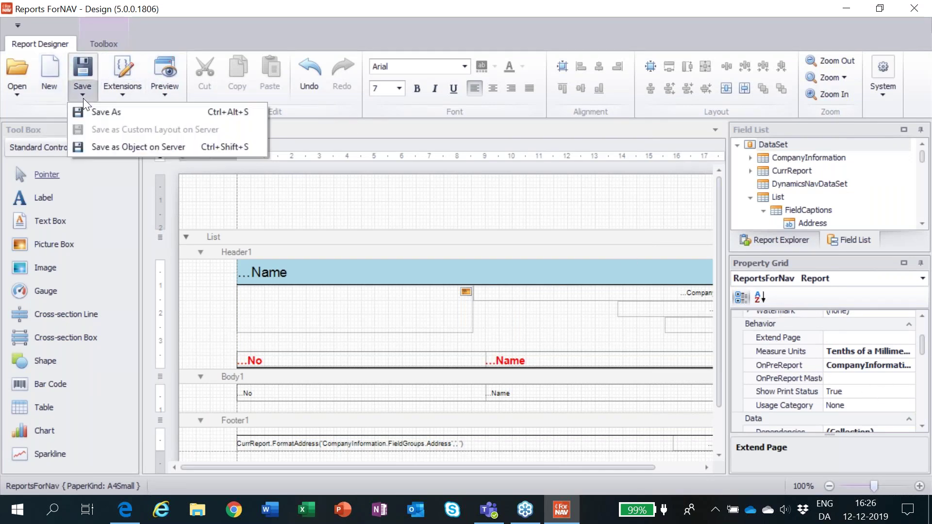
left_click(105, 145)
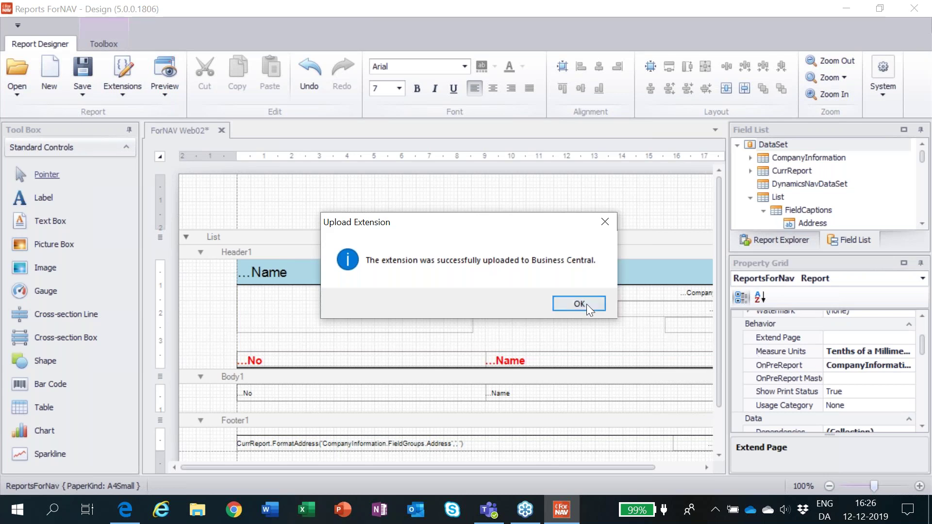
left_click(579, 303)
- Switch to Business Central in Edge, reload the Vendors list and check the report actions available under Financial Management
key("alt+Tab")
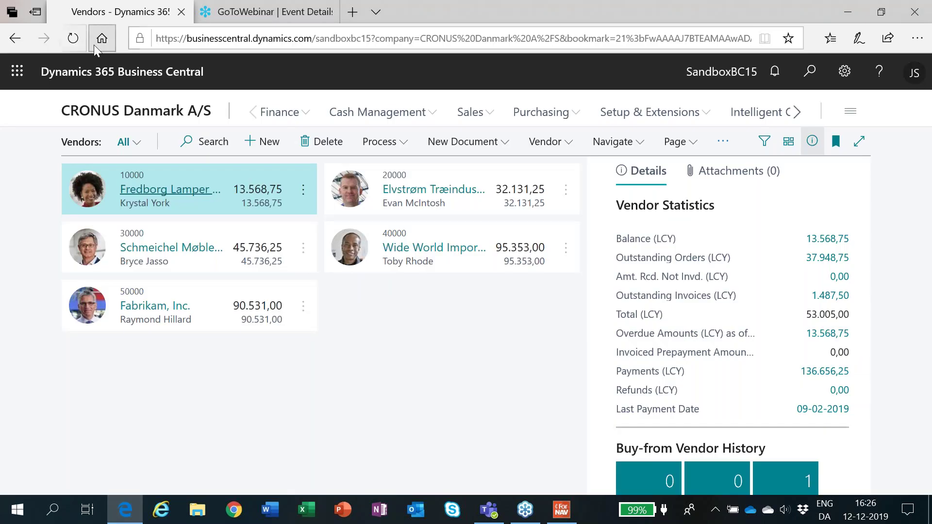
left_click(73, 38)
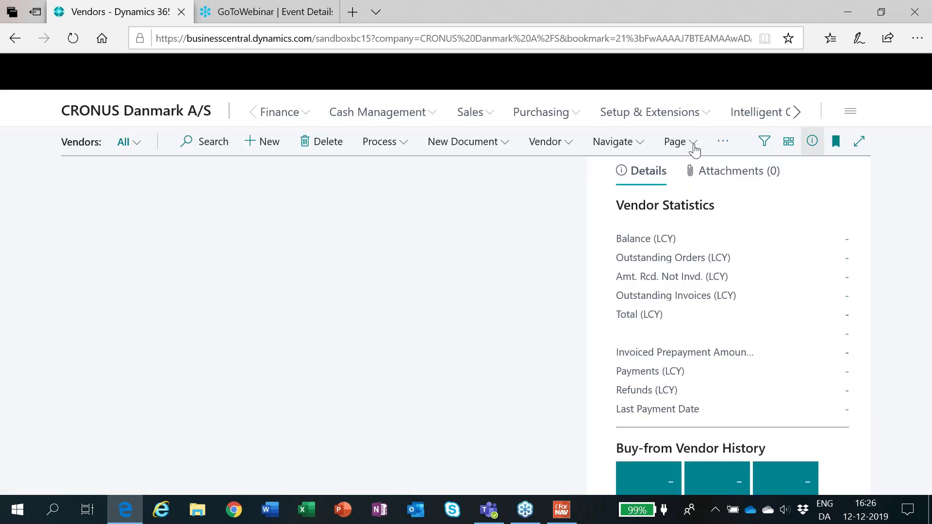
left_click(723, 145)
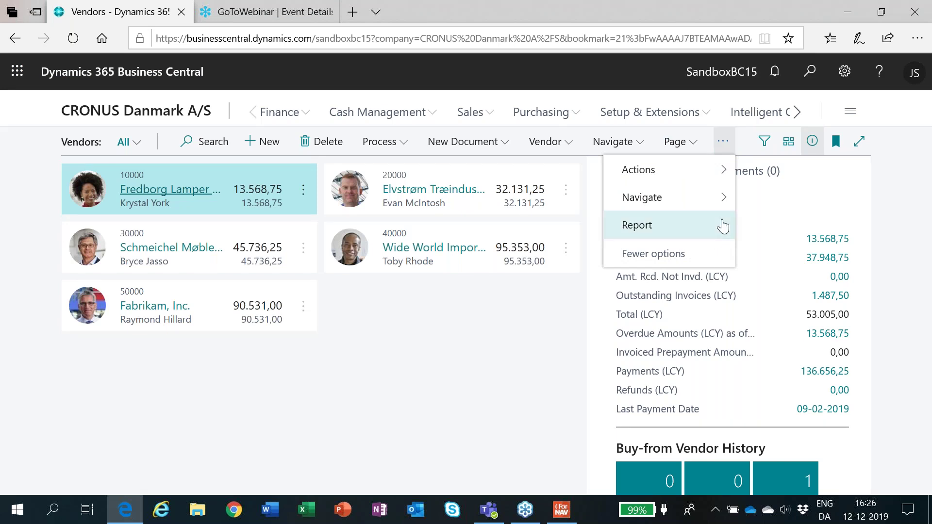
mouse_move(723, 226)
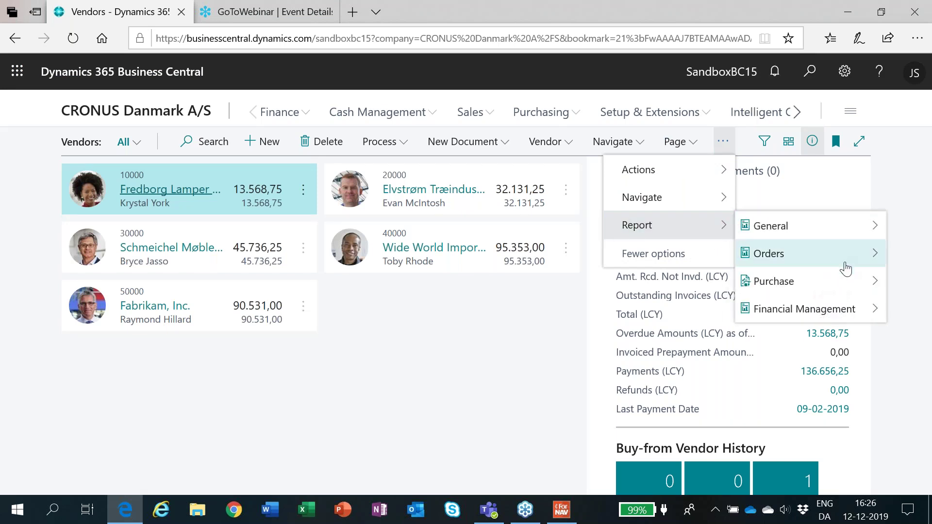
mouse_move(845, 320)
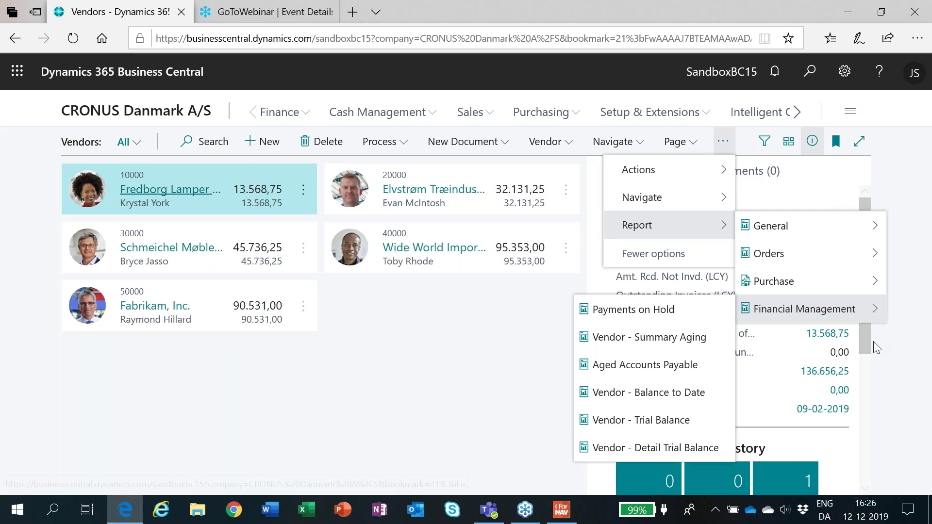
key("alt+Tab")
key("Tab")
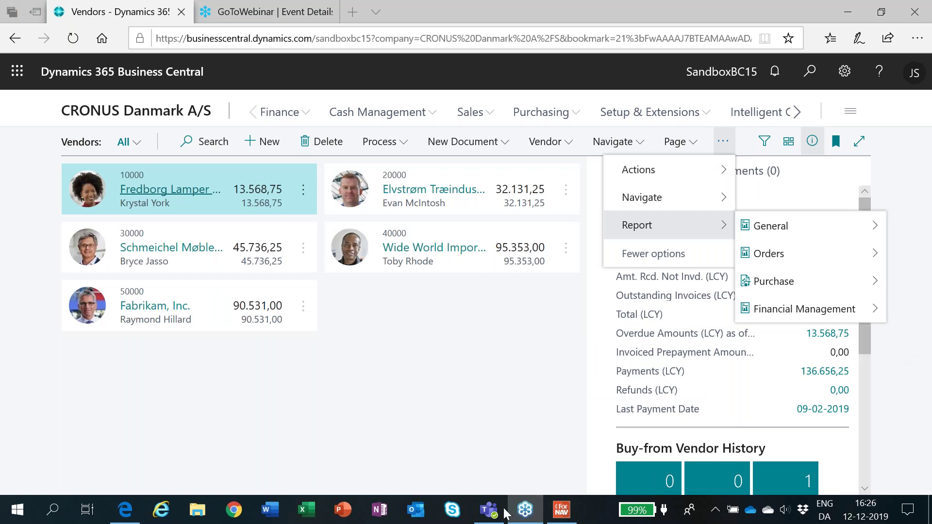
mouse_move(530, 522)
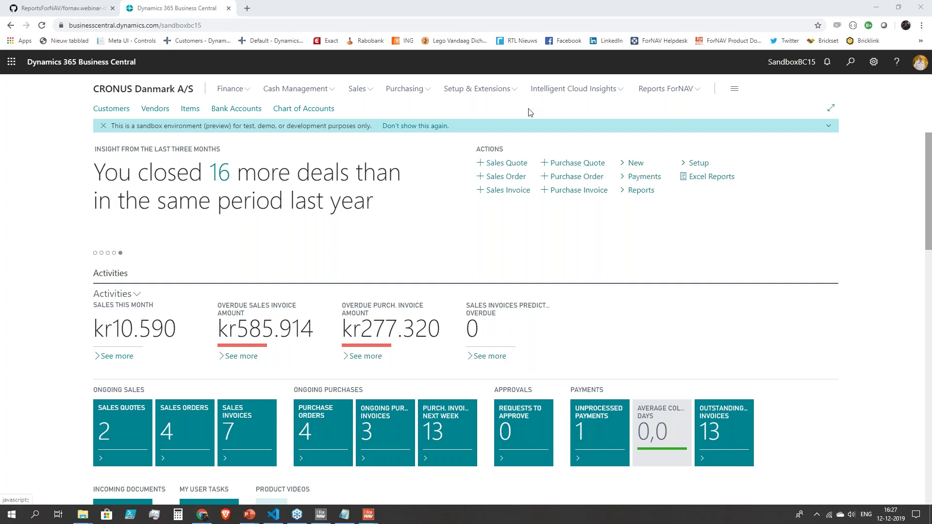
- View the fornav.webinar-demo repository on GitHub, switch to its Visual Studio Code project and open the .gitignore file
left_click(75, 7)
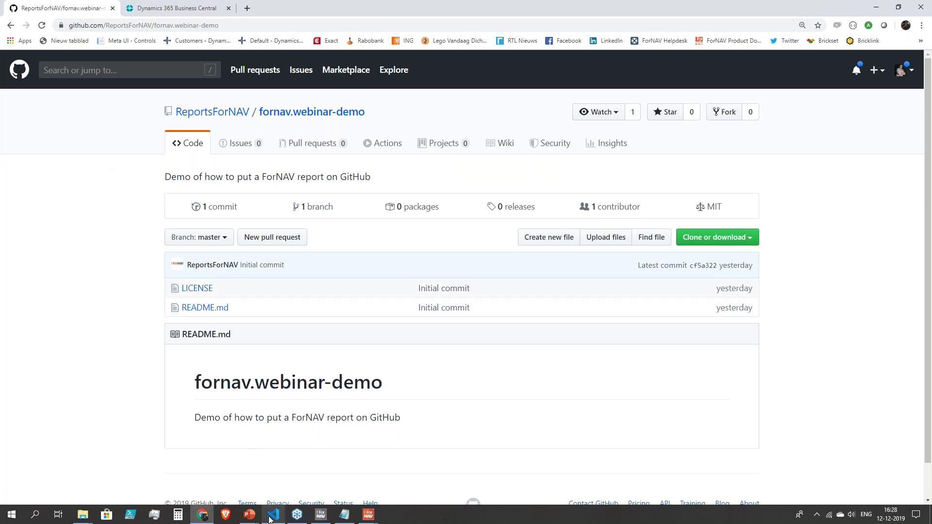
mouse_move(271, 518)
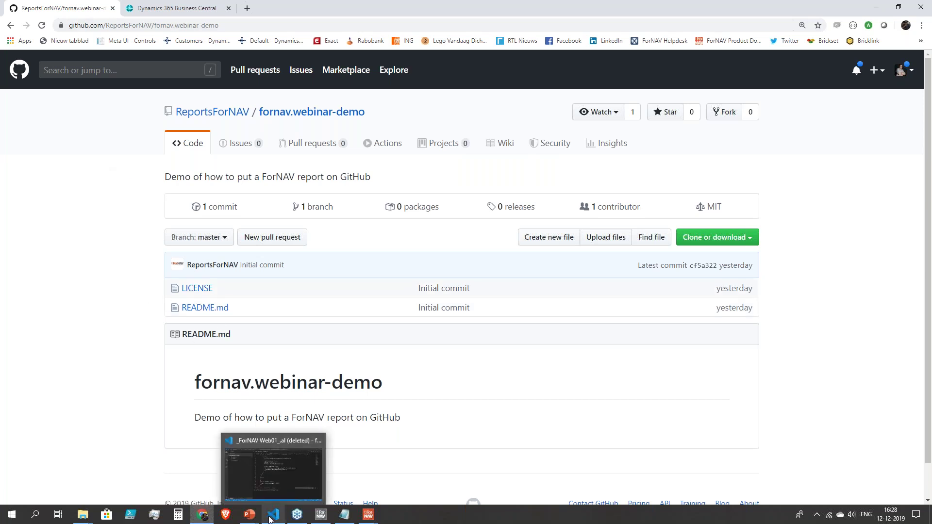
left_click(307, 488)
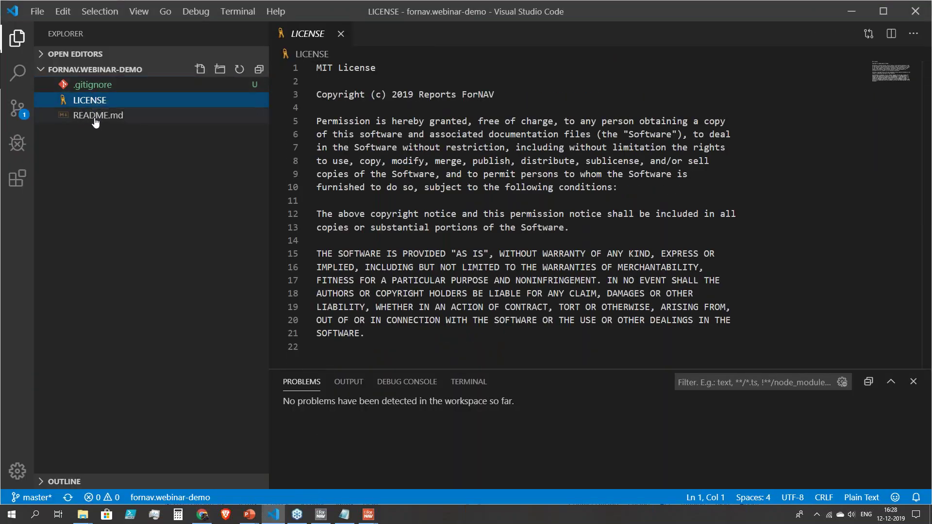
left_click(84, 84)
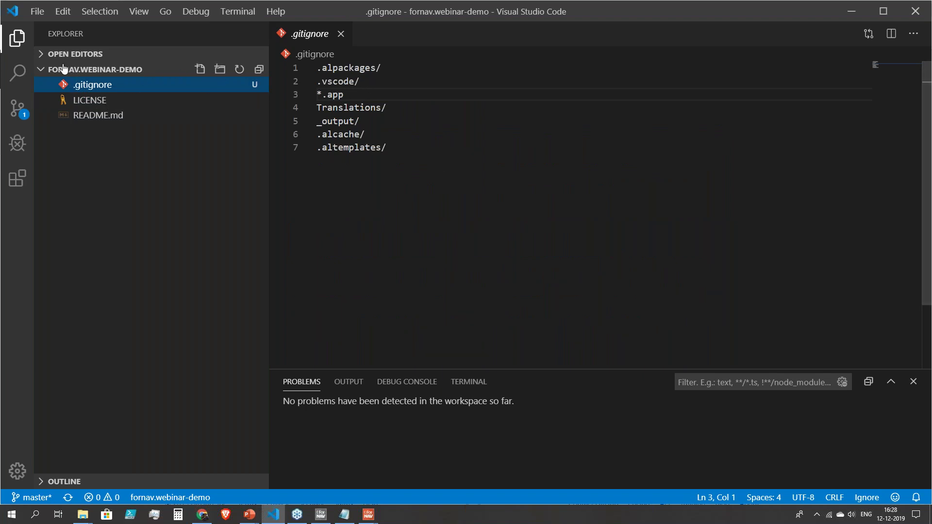
left_click(17, 39)
left_click(17, 39)
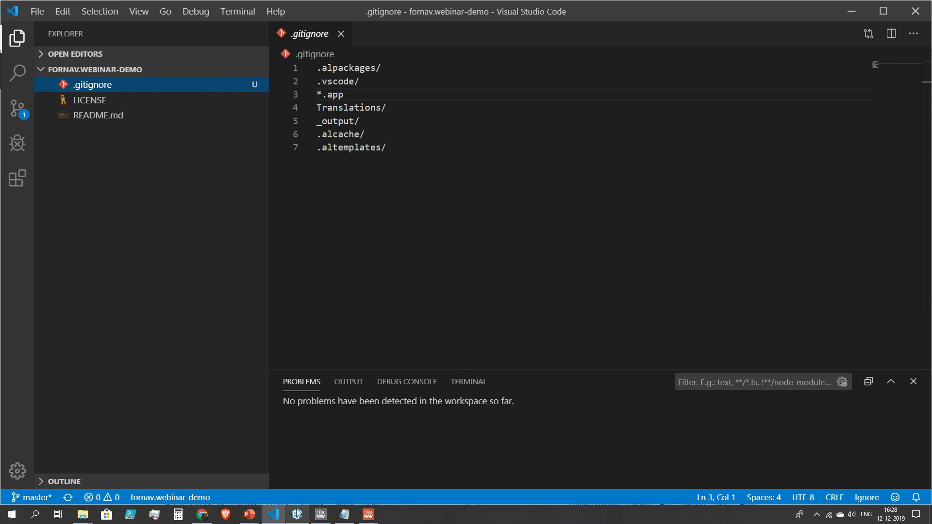
- Switch to Business Central in Chrome and open the list of extensions
left_click(202, 514)
left_click(178, 6)
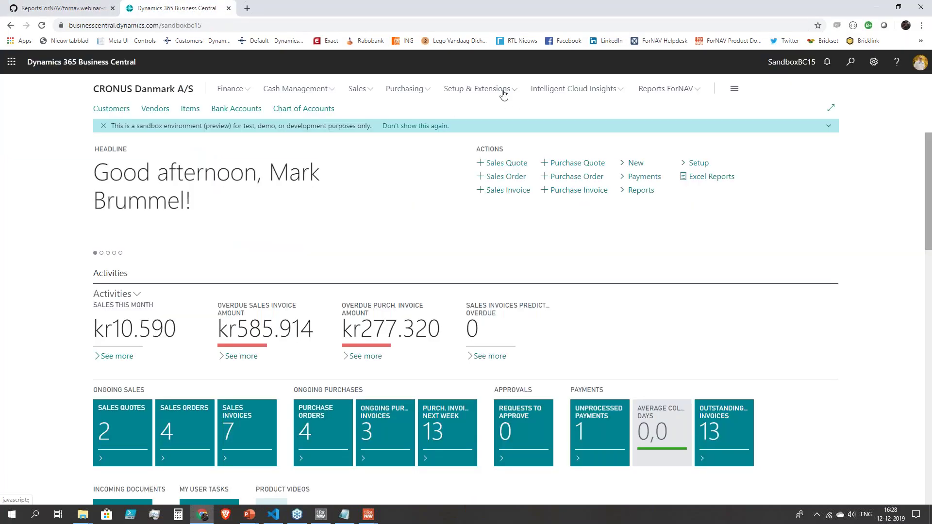
left_click(493, 91)
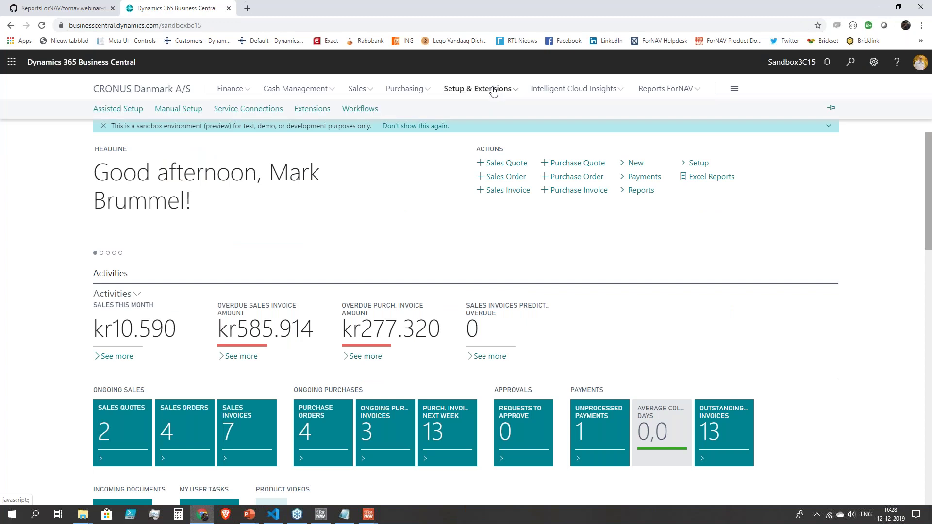
left_click(312, 112)
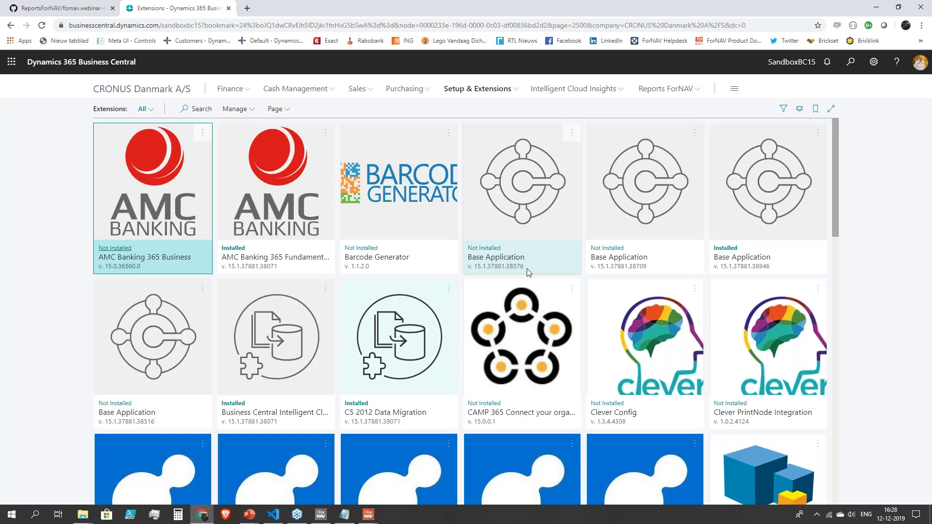
- Download the source of the ForNAVWeb02 extension
scroll(539, 291, "down", 3)
scroll(543, 302, "down", 12)
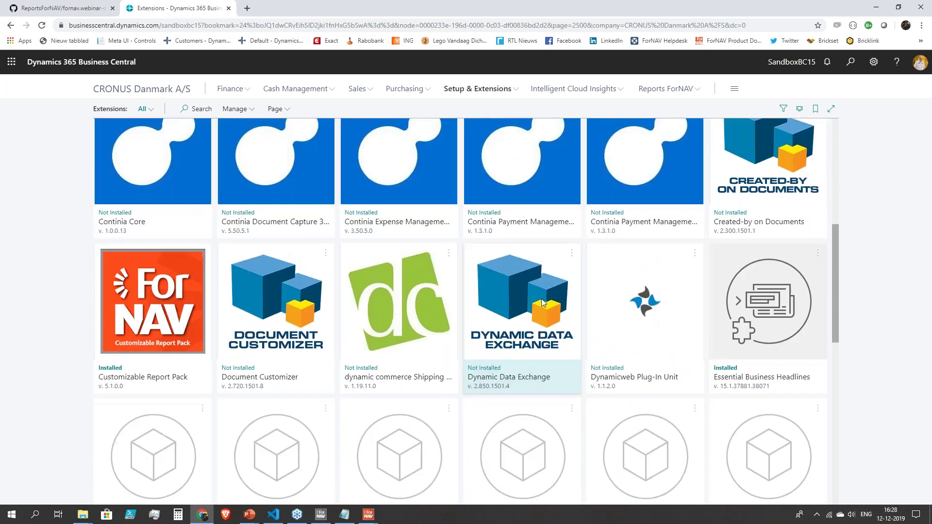
scroll(543, 302, "down", 2)
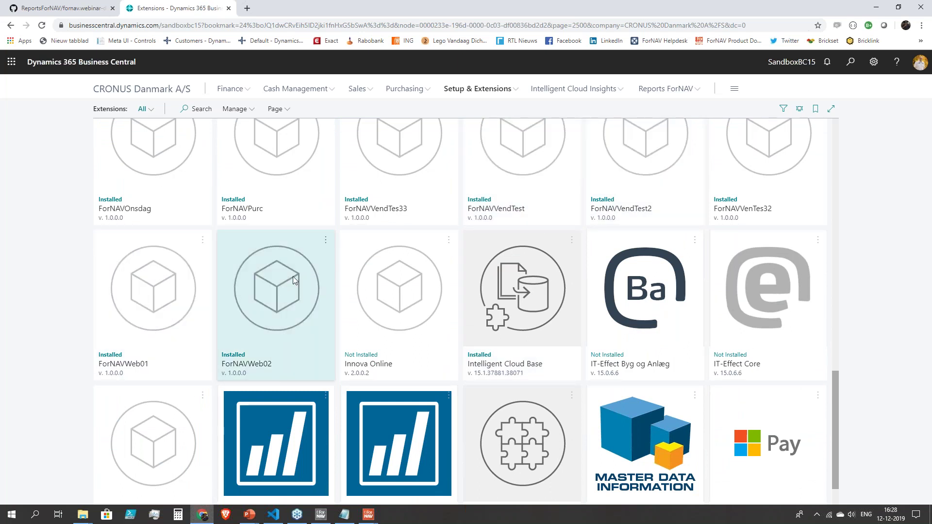
left_click(324, 240)
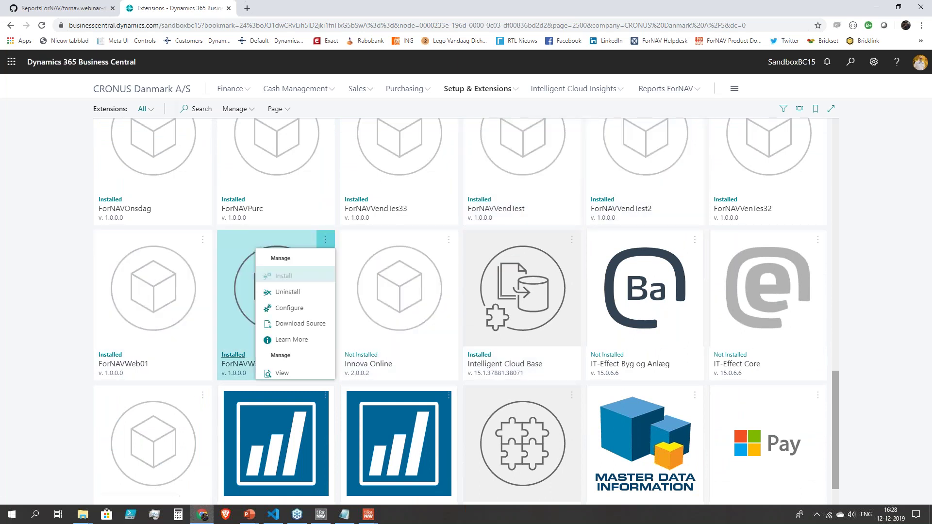
left_click(304, 323)
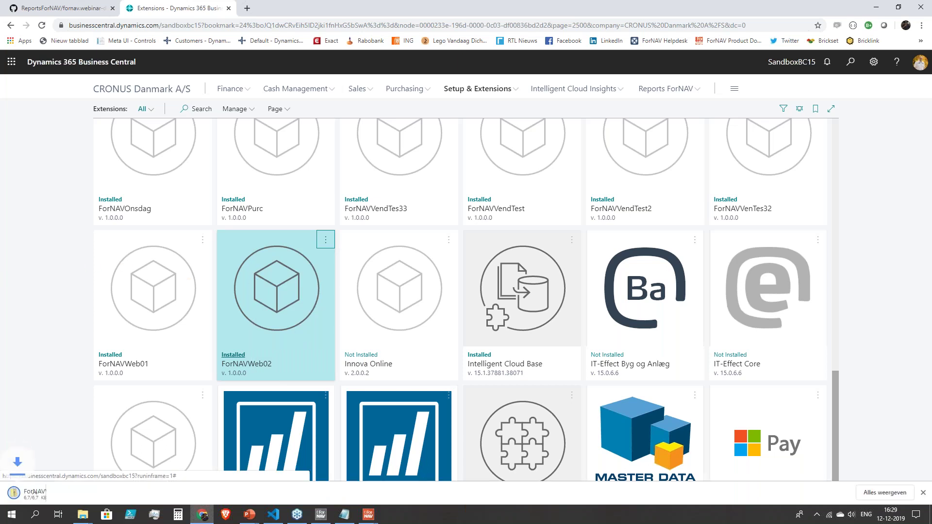
- Open the downloaded ForNAVWeb02_ForNAV_1.0.0.0.zip archive and copy all of its files and folders
left_click(49, 494)
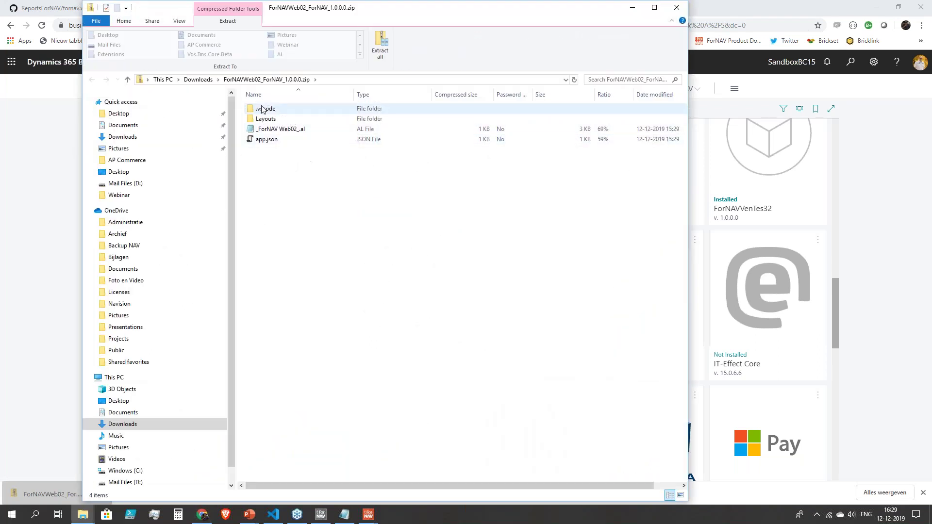
left_click_drag(328, 192, 245, 99)
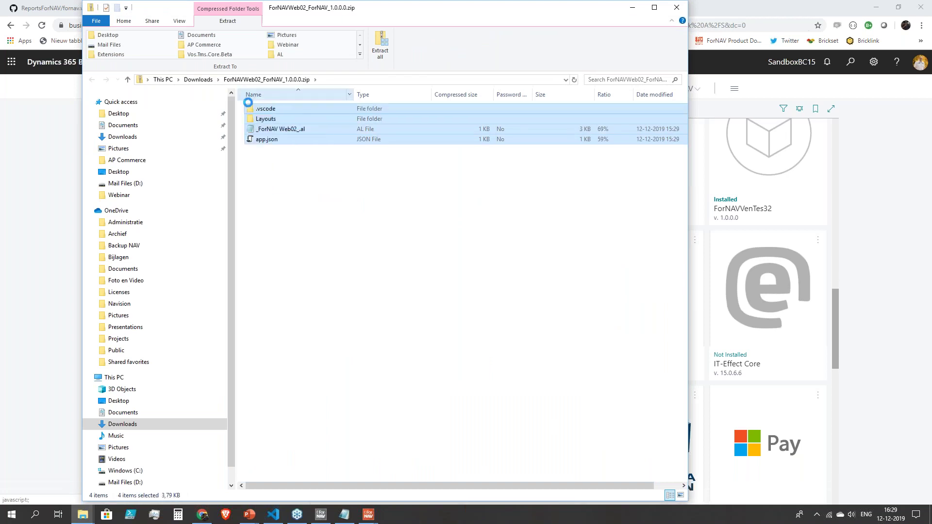
right_click(293, 131)
left_click(327, 165)
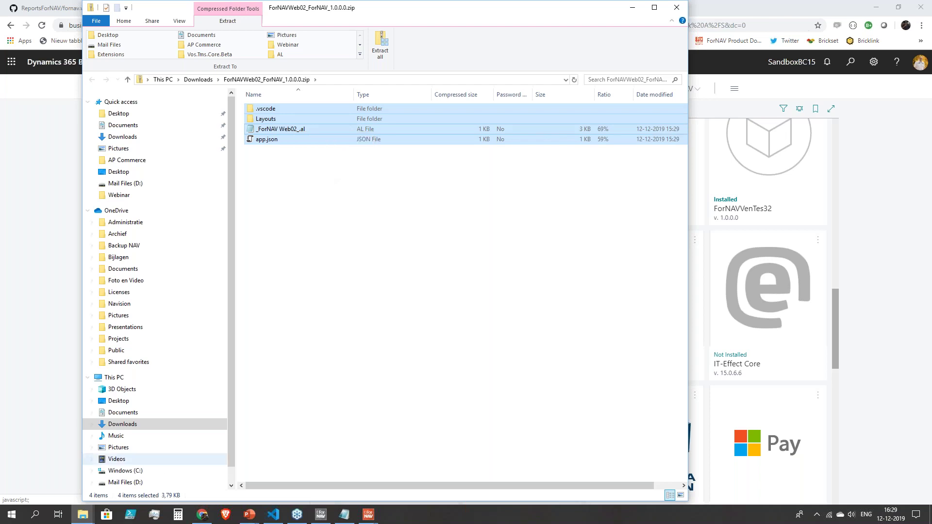
- Paste the copied extension source into the fornav.webinar-demo folder
mouse_move(82, 514)
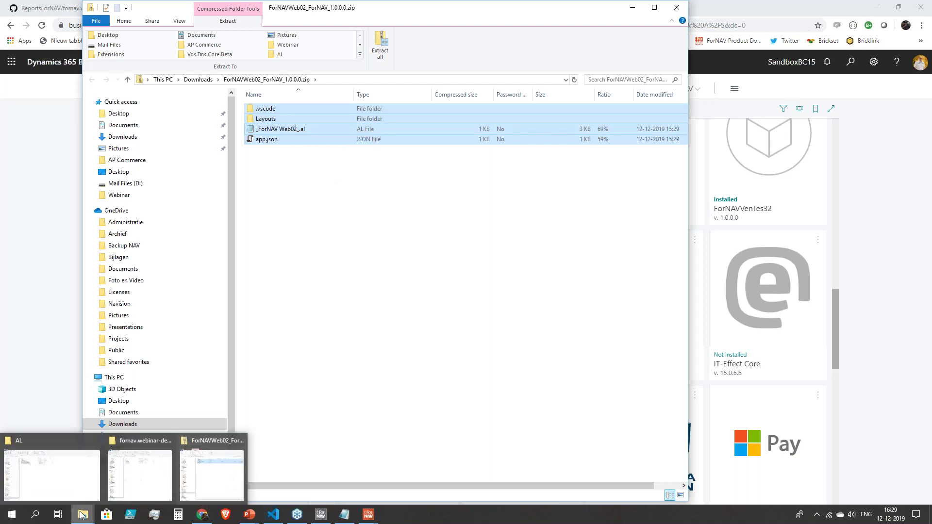
left_click(139, 488)
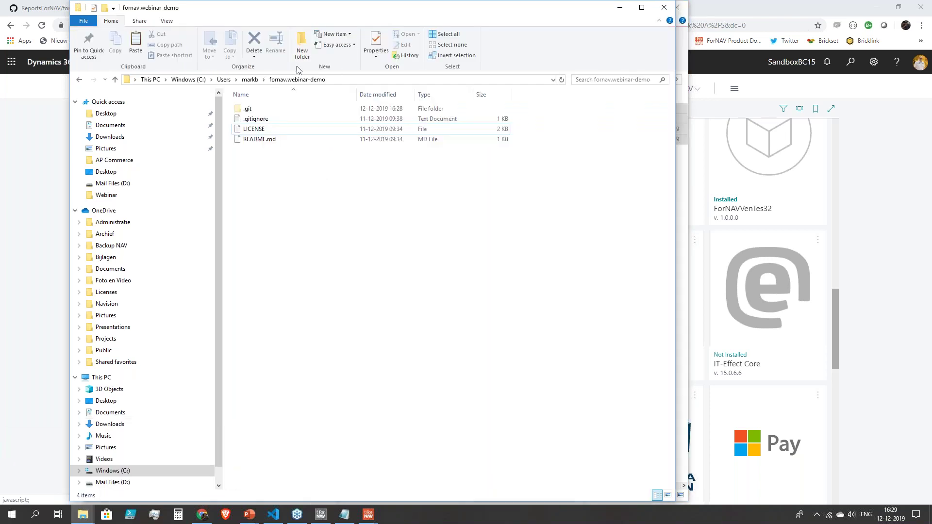
right_click(297, 238)
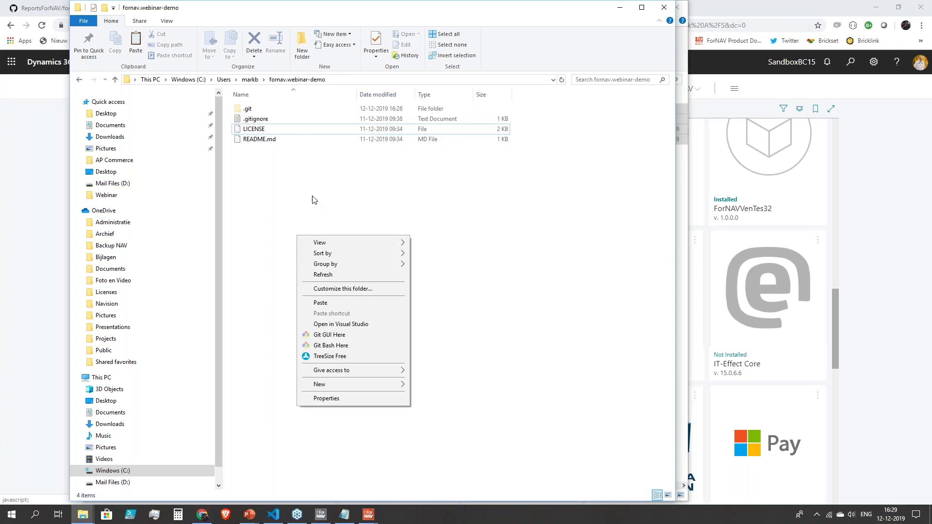
left_click(330, 303)
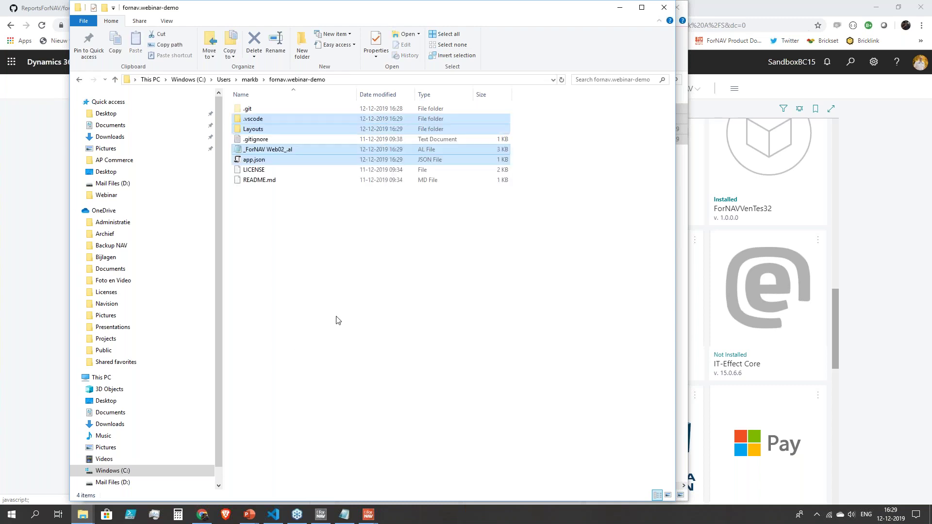
- Switch to Visual Studio Code and examine _ForNAV Web02_.al, the Layouts folder and the project's pending Git changes
left_click(273, 515)
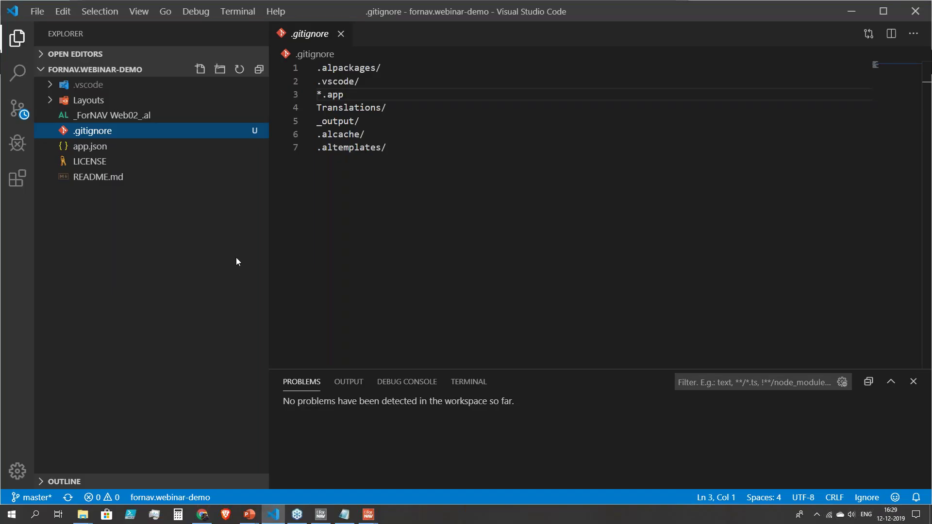
left_click(115, 115)
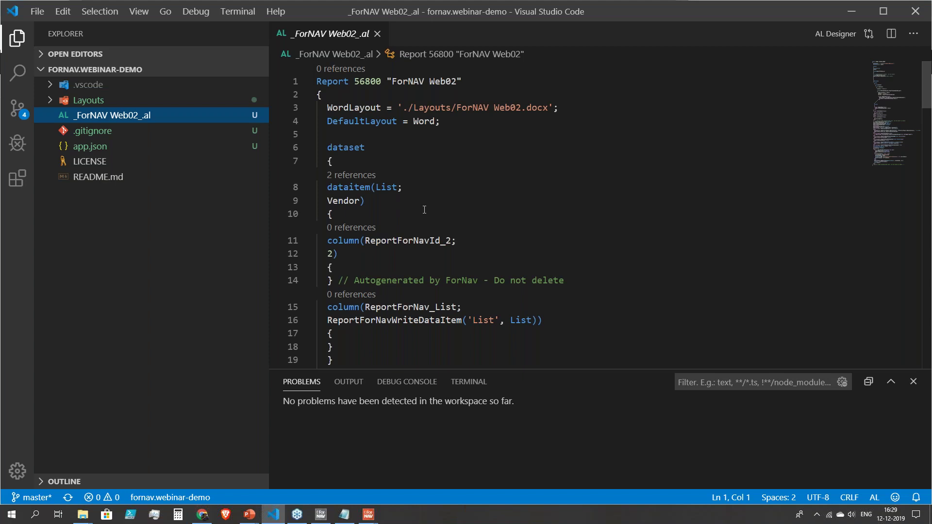
left_click(50, 101)
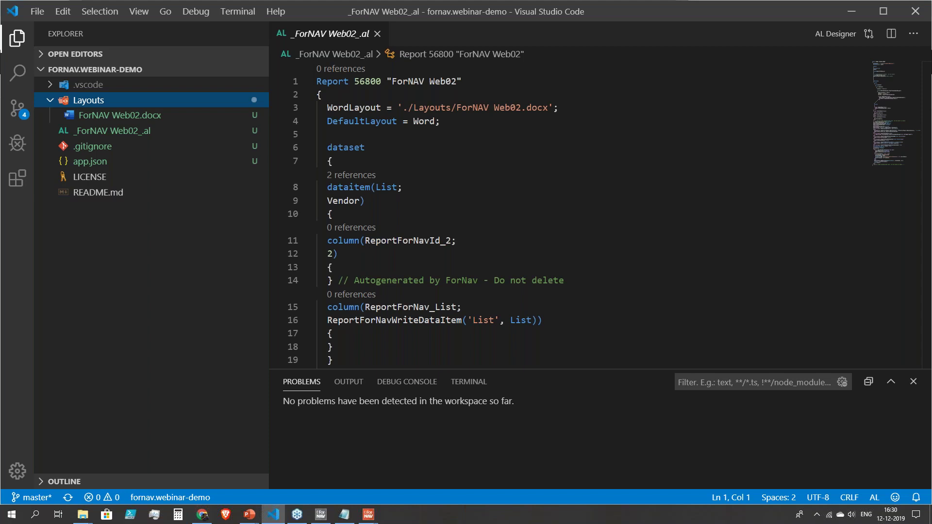
left_click(275, 201)
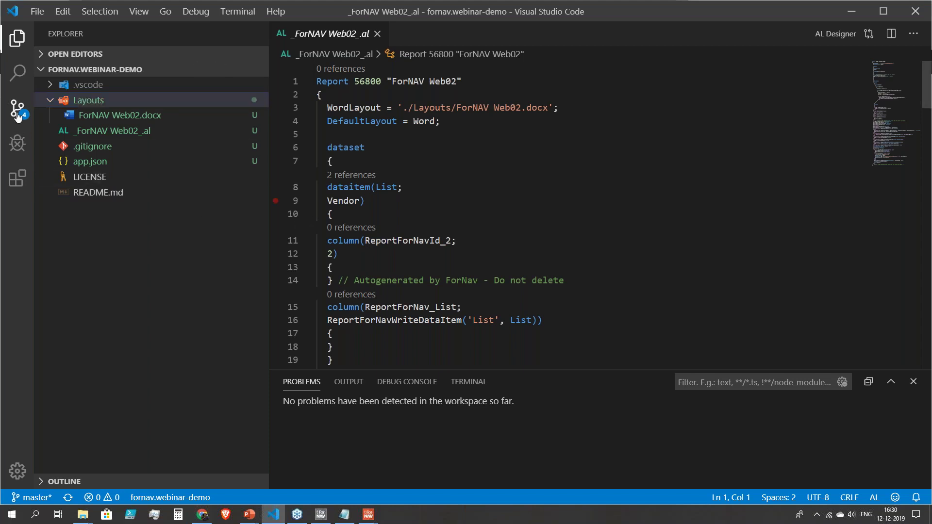
left_click(17, 108)
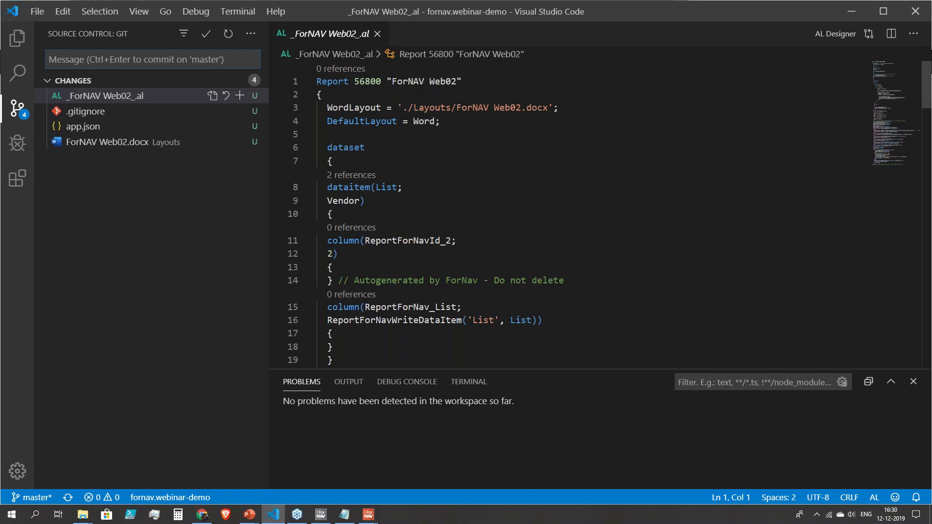
- Switch to the running PowerPoint slide show and stay on the Designer slide
mouse_move(249, 513)
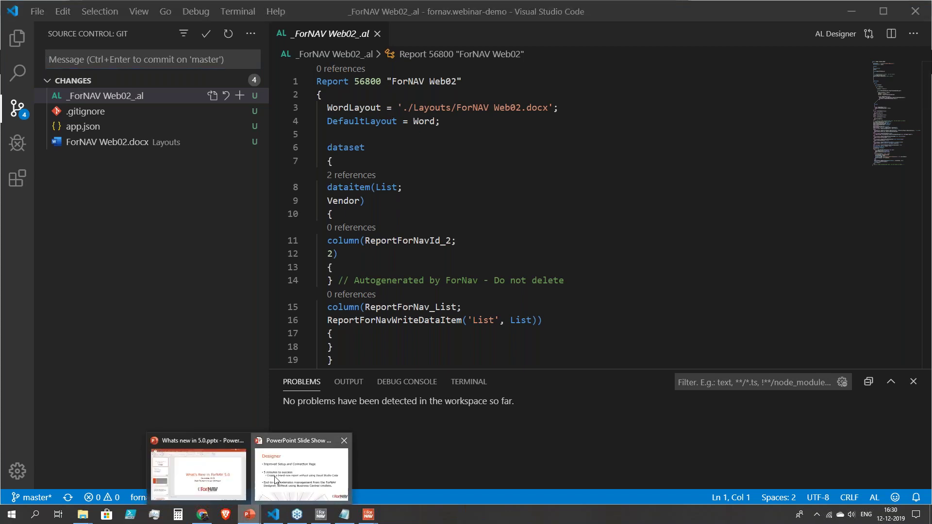
left_click(275, 480)
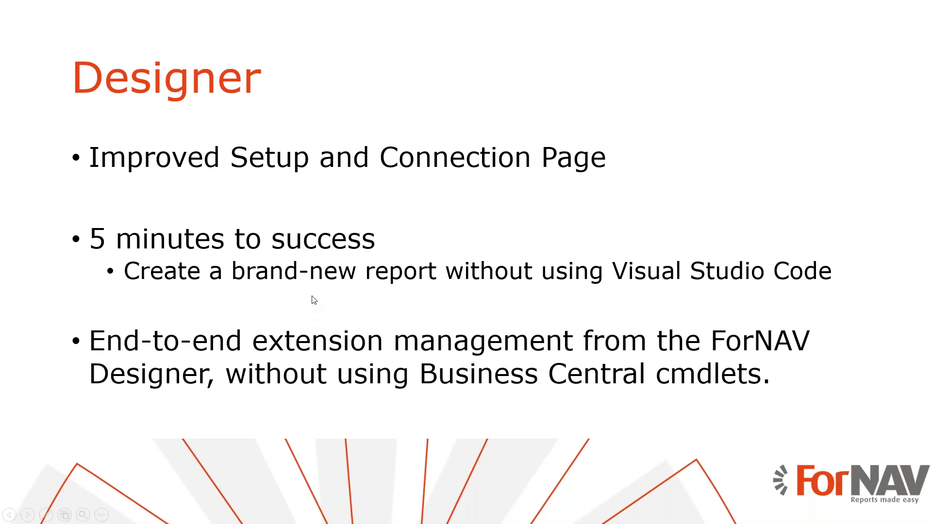
left_click(338, 251)
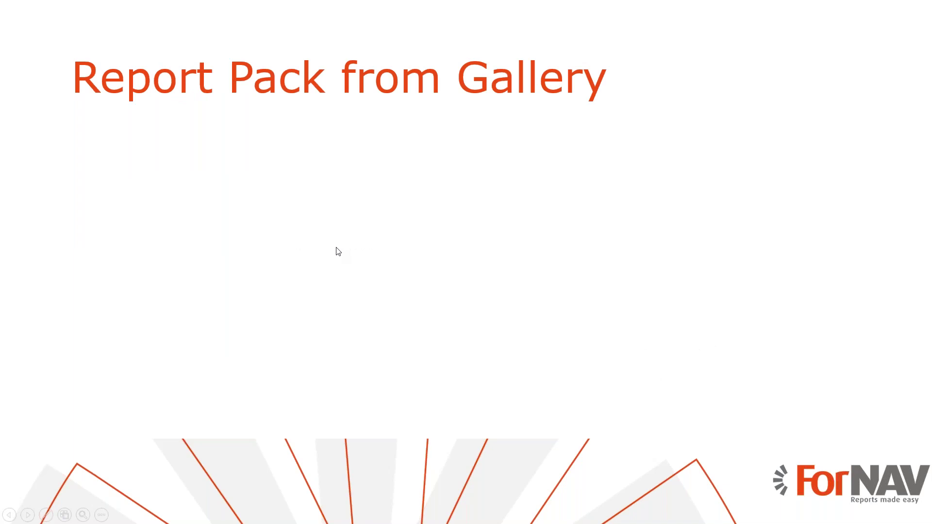
key("Left")
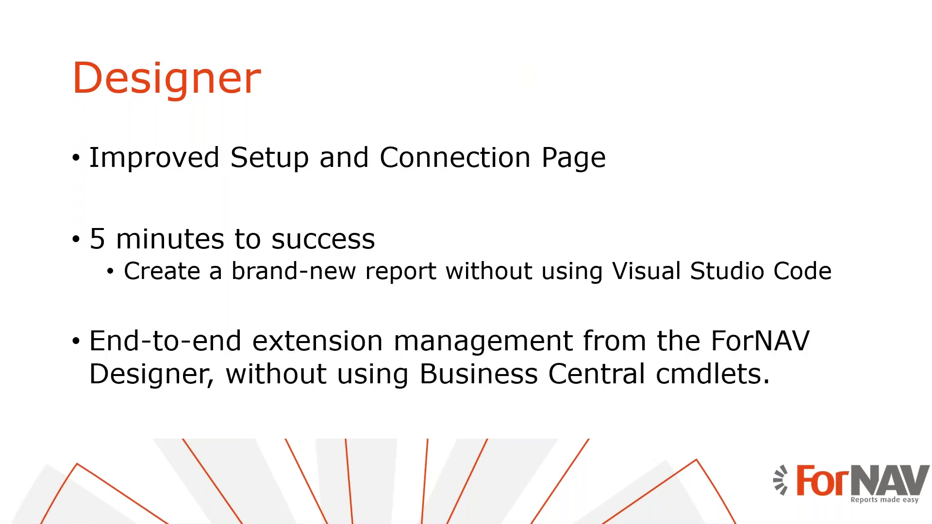
- Advance the slide show to the Report Pack from Gallery slide
key("Right")
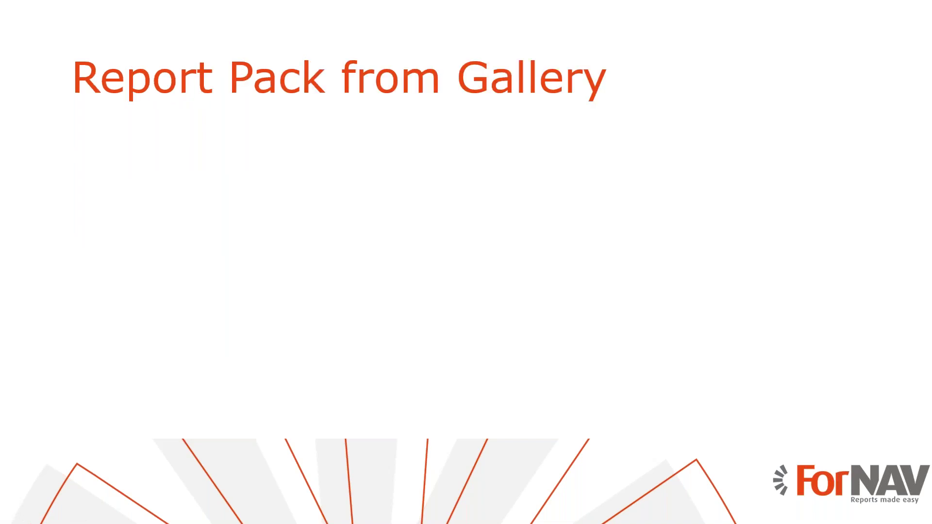
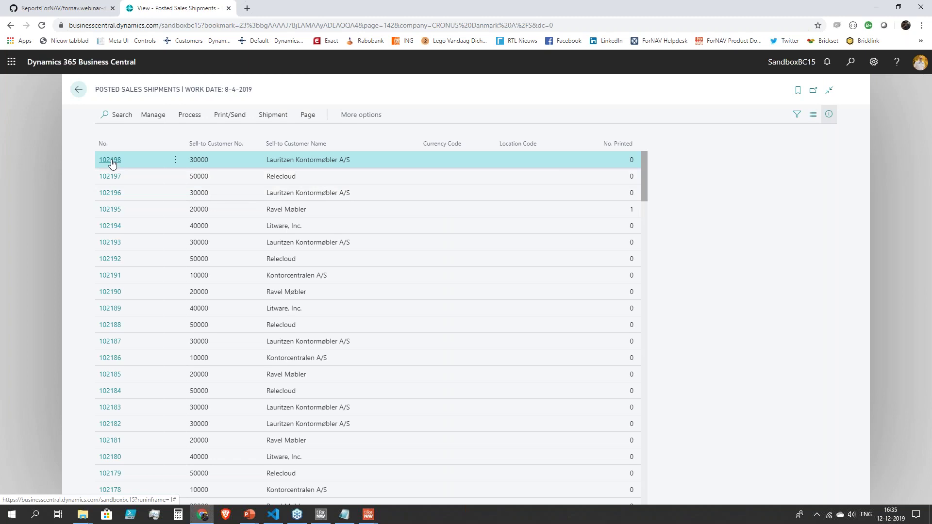
- Run the ForNAV Label report in Landscape orientation for the first posted sales shipment and view the resulting PDF
left_click(112, 162)
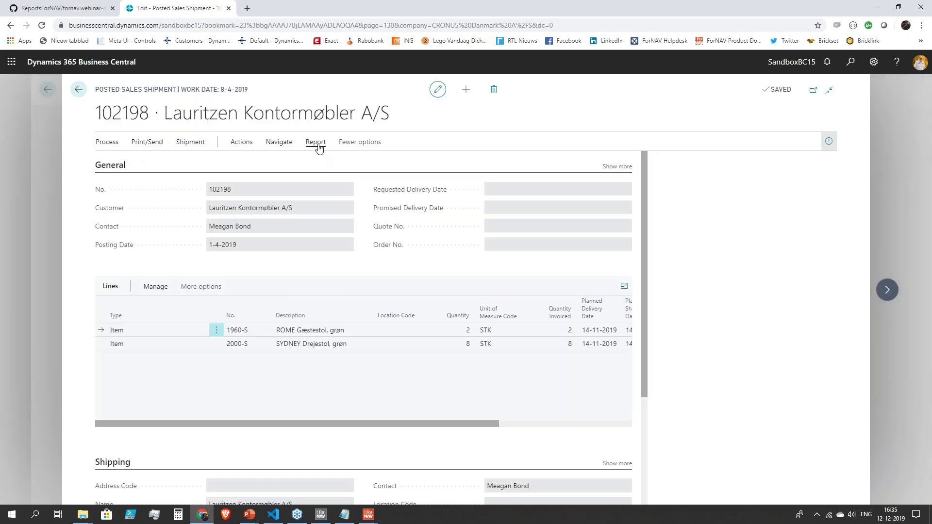
left_click(316, 143)
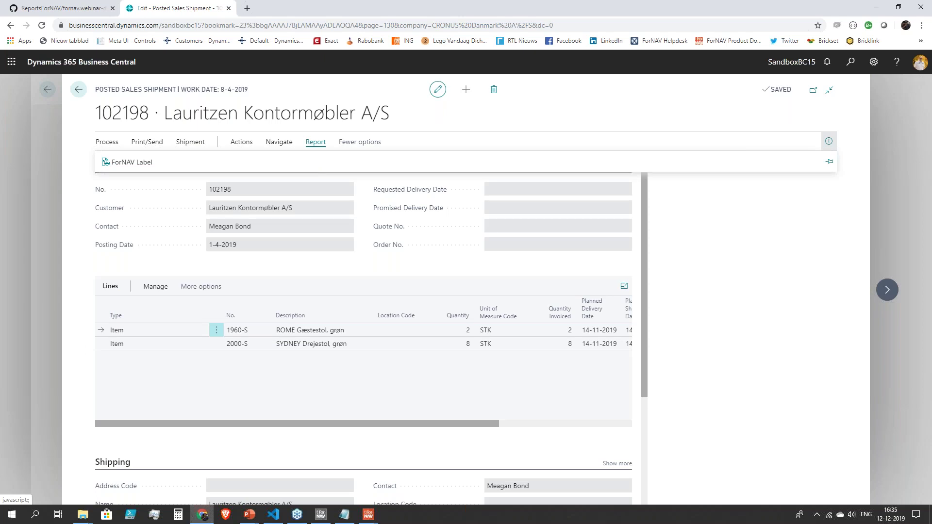
left_click(136, 162)
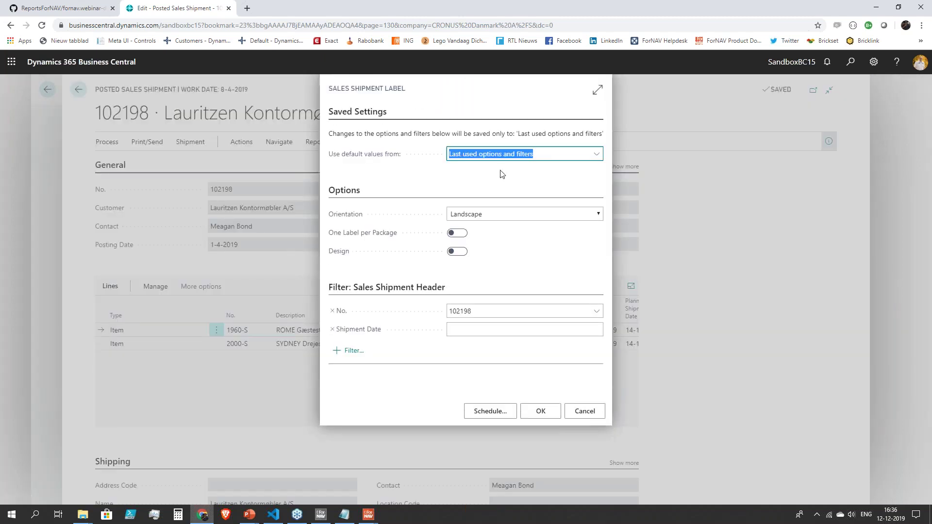
left_click(540, 411)
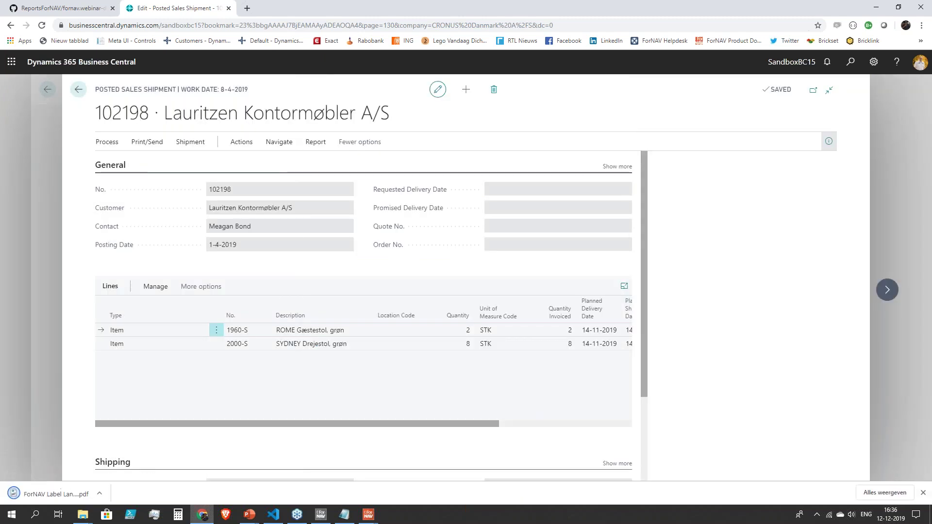
left_click(76, 497)
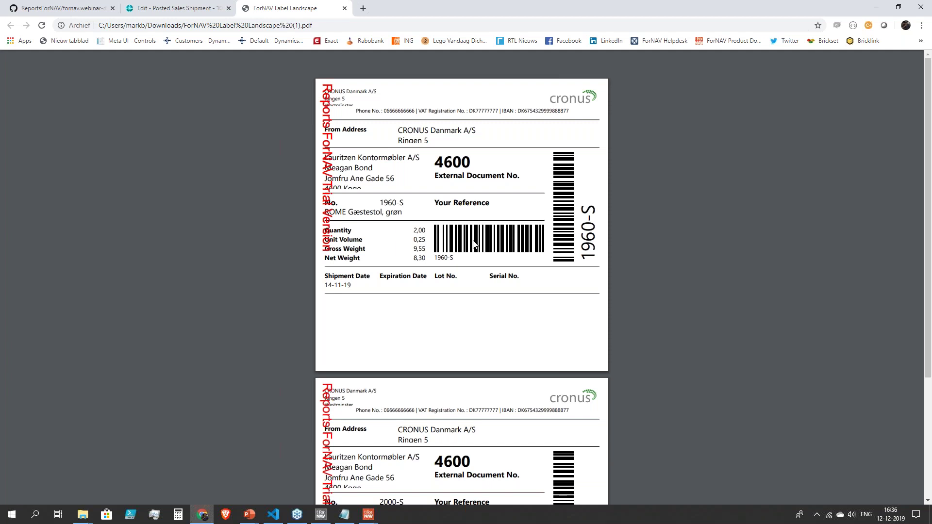
left_click(344, 8)
- Switch to the running PowerPoint slide show at the ForNAV Standard Reports slide
mouse_move(369, 514)
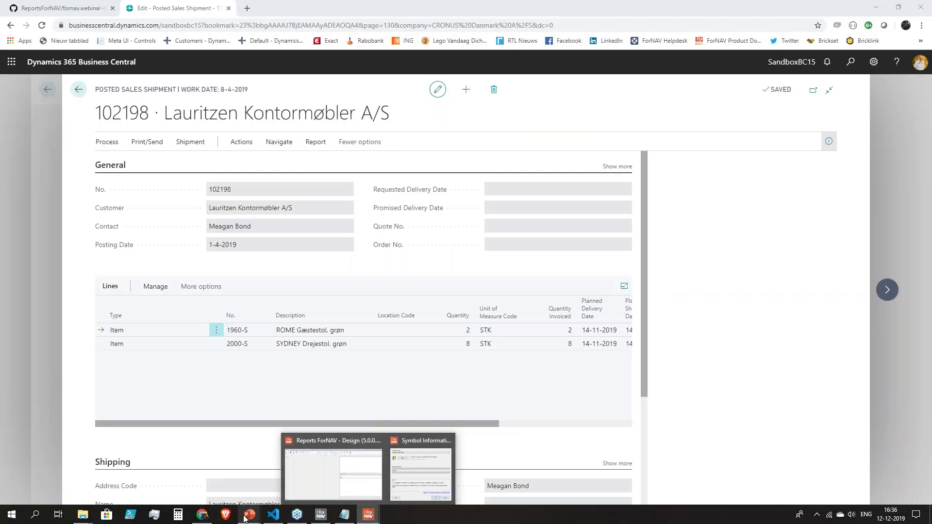
mouse_move(245, 517)
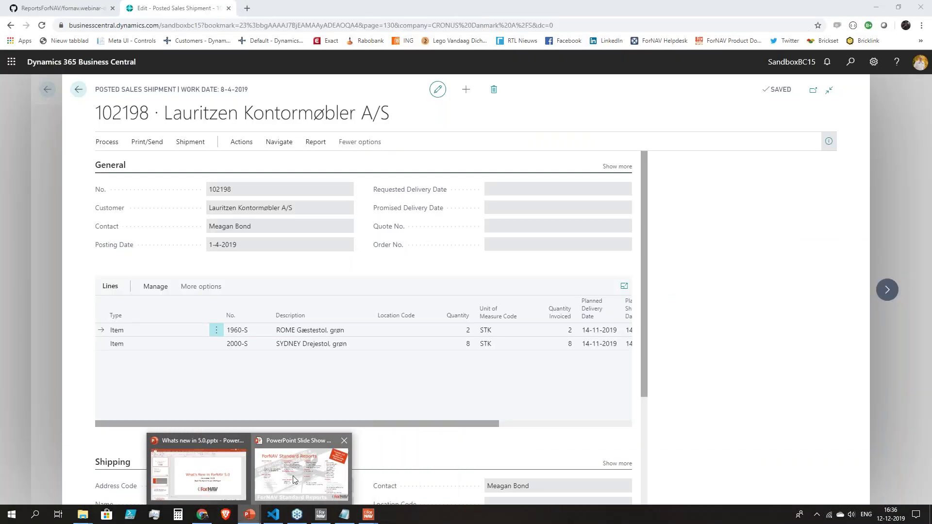
left_click(299, 467)
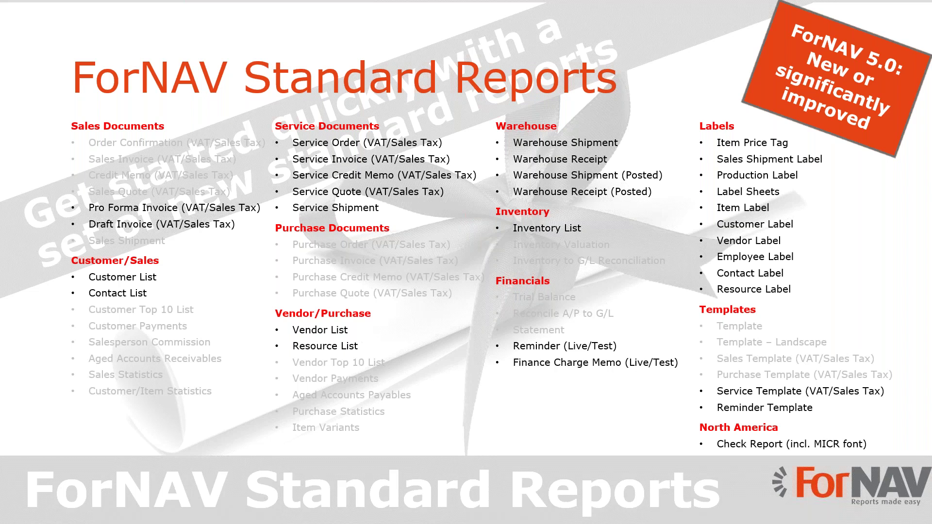
- Switch back to Business Central, leave the posted shipment and open the ForNAV Check Setup page
key("alt+Tab")
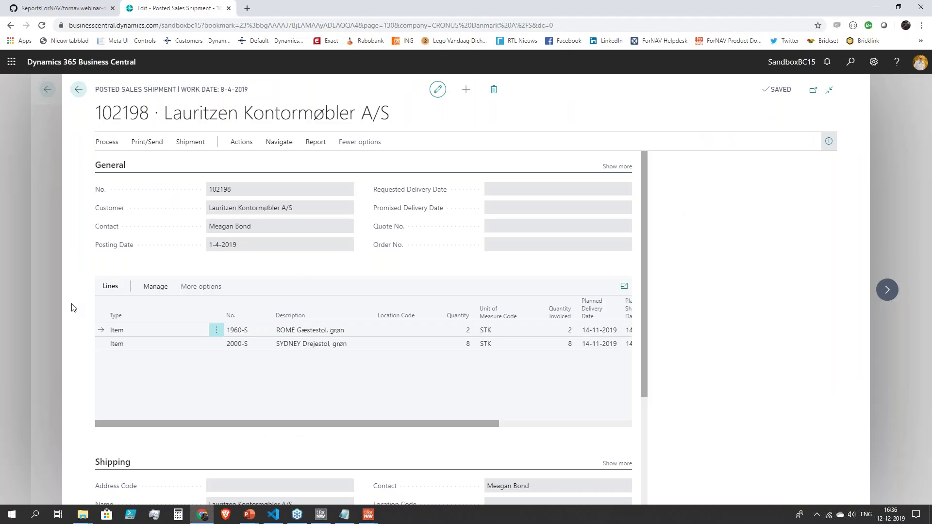
left_click(78, 89)
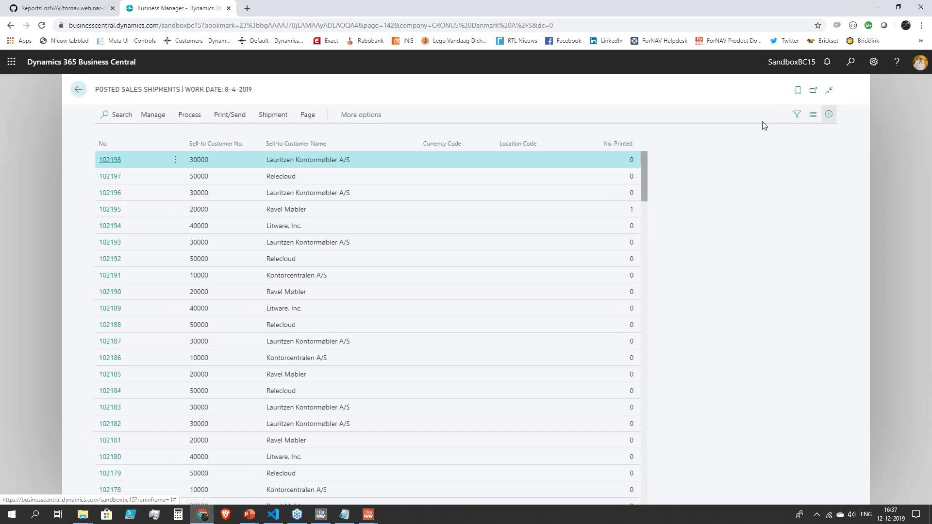
left_click(850, 61)
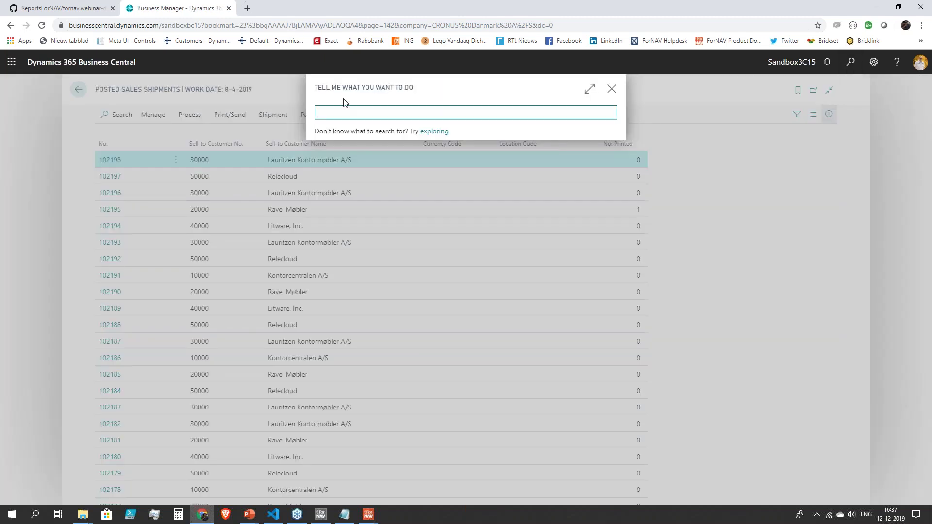
type("forn che")
left_click(359, 156)
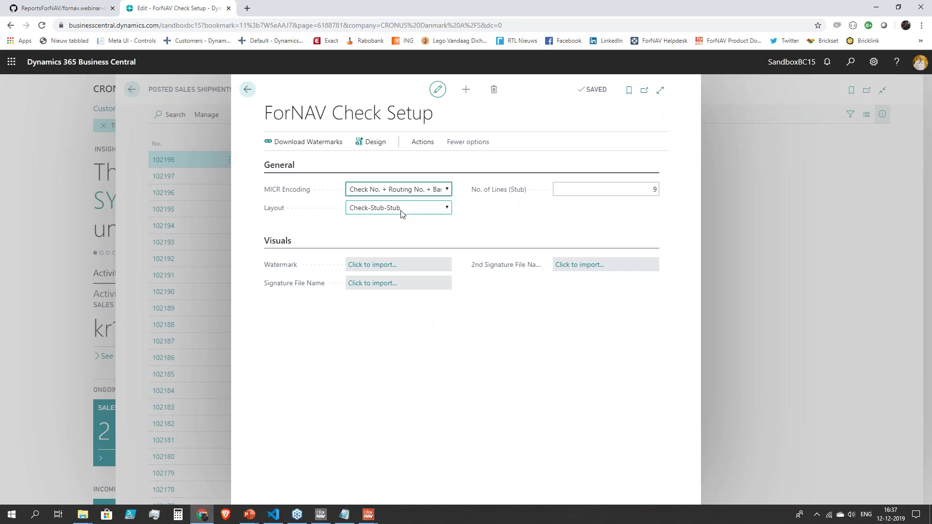
- Examine the available MICR Encoding and Layout options and the No. of Lines (Stub) setting in the check setup
left_click(410, 190)
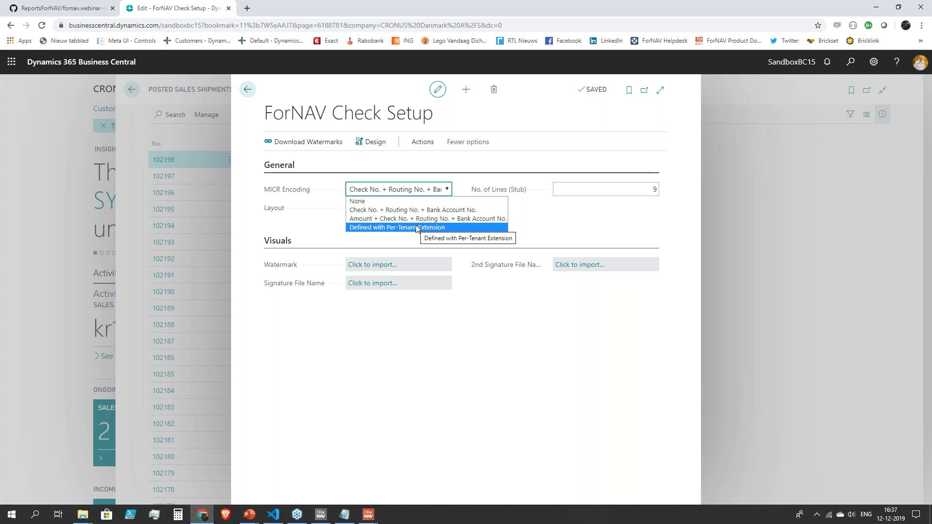
left_click(299, 229)
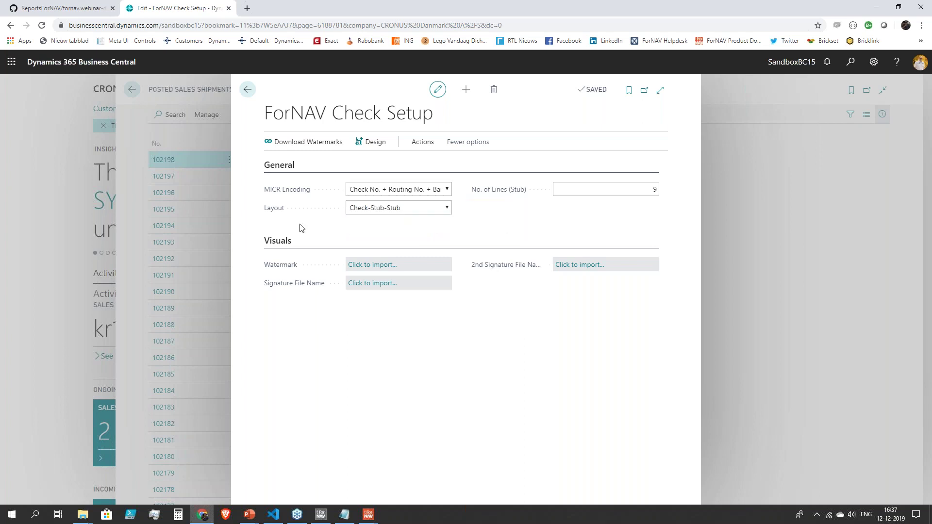
left_click(411, 208)
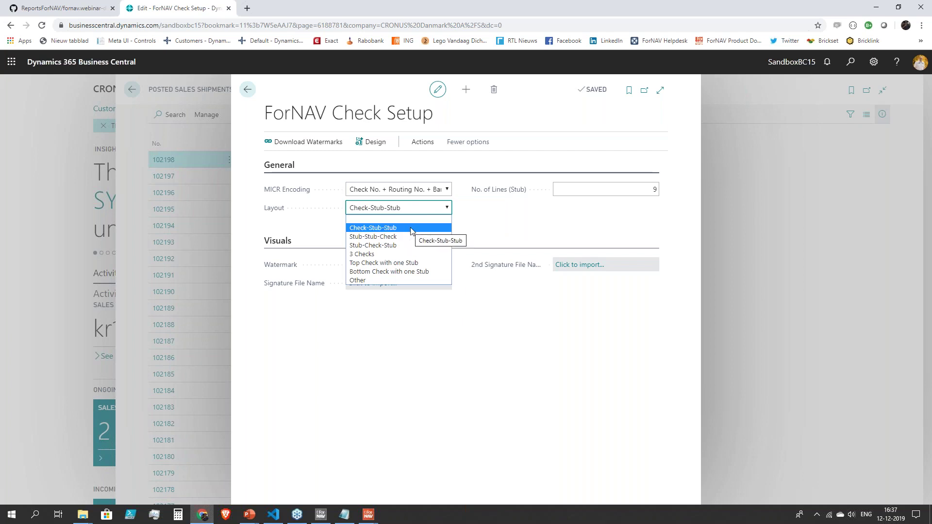
left_click(519, 233)
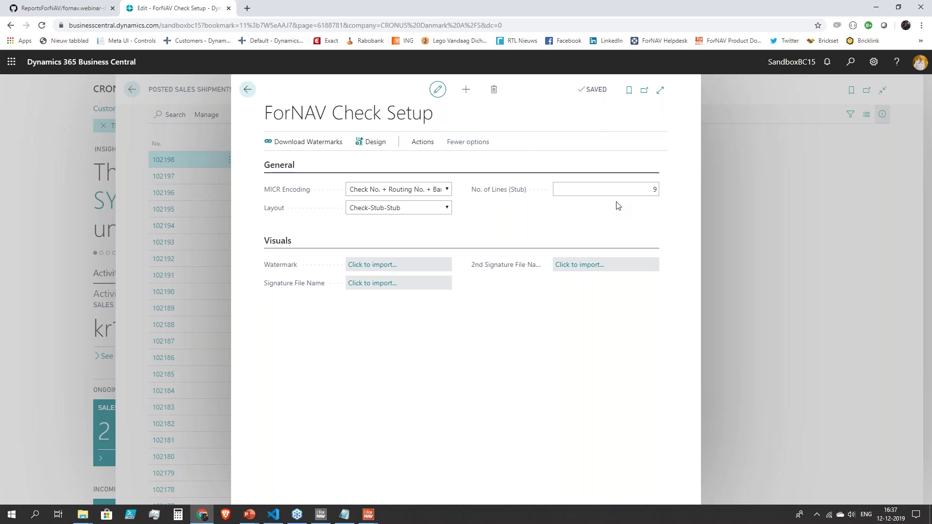
left_click(628, 193)
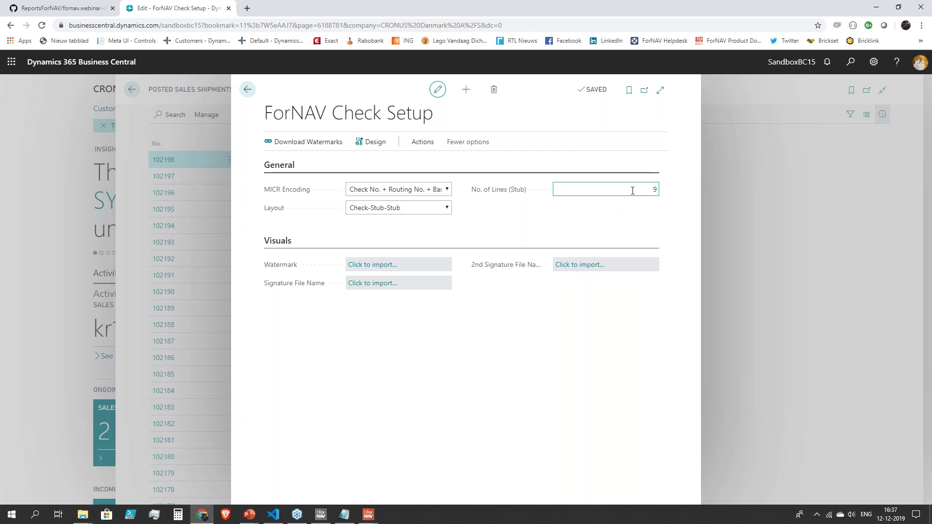
left_click(676, 202)
left_click(655, 189)
left_click(675, 187)
- Close the check setup and posted shipments, and open the Payment Journals page
left_click(248, 91)
left_click(79, 91)
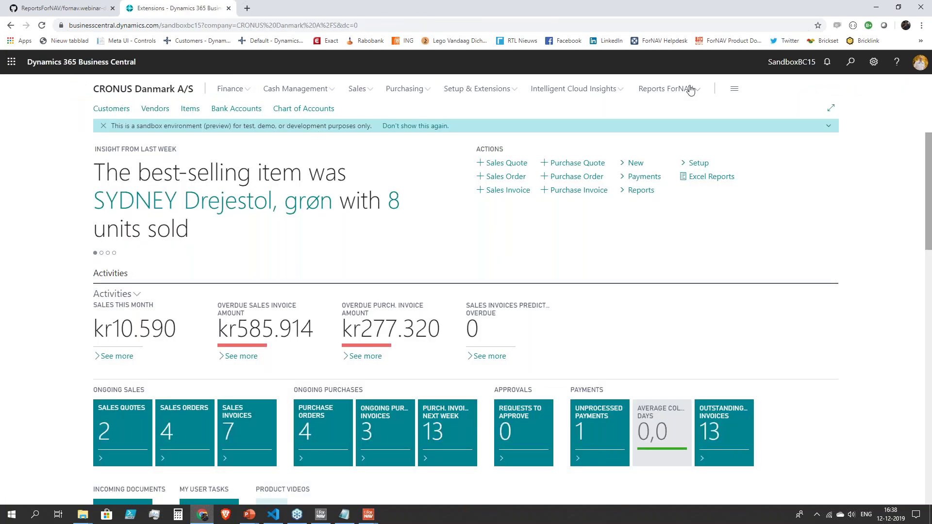
left_click(852, 61)
type("paym jour")
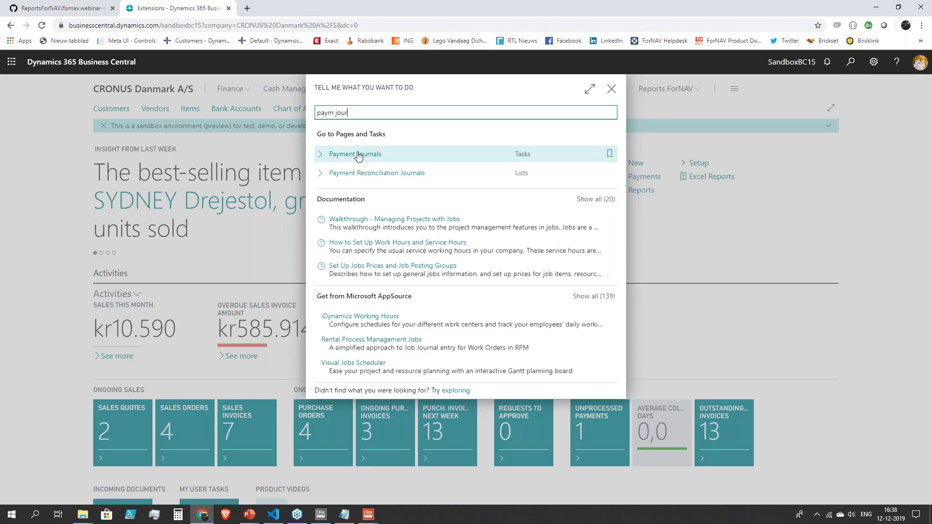
left_click(371, 153)
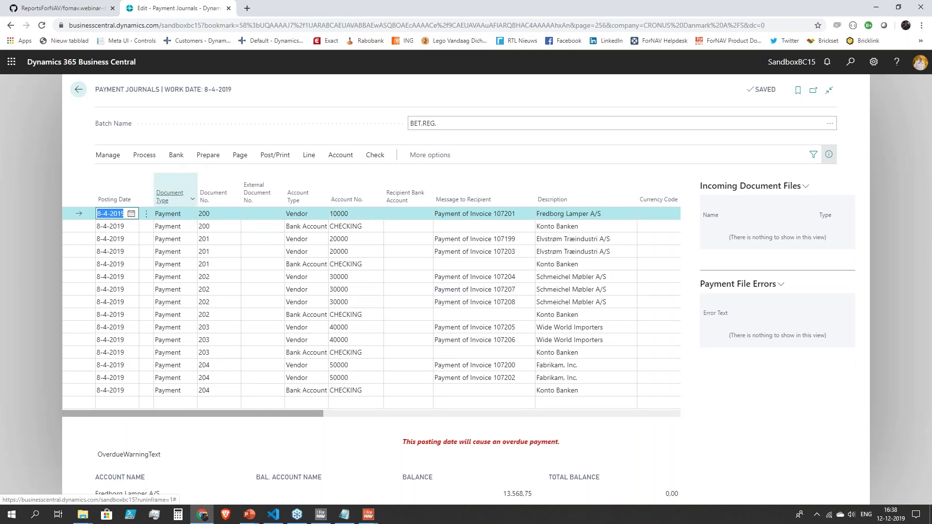
- Run Print Check for the BET.REG. batch with bank account CHECKING, toggling the Reprint Checks option
left_click(375, 155)
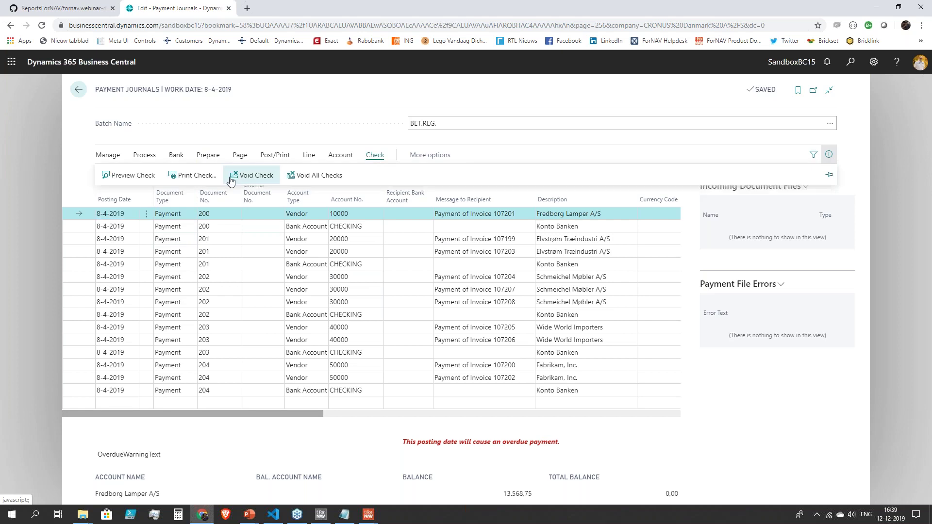
left_click(198, 176)
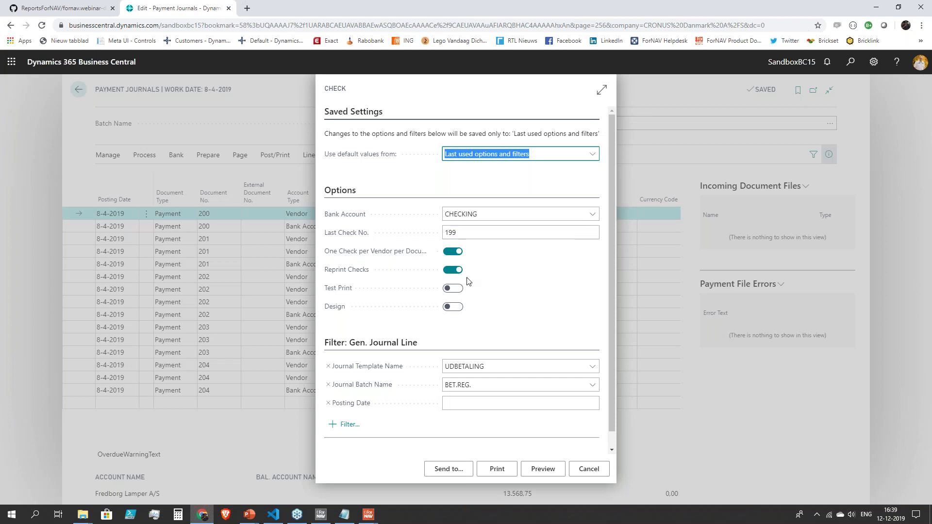
left_click(445, 271)
left_click(492, 472)
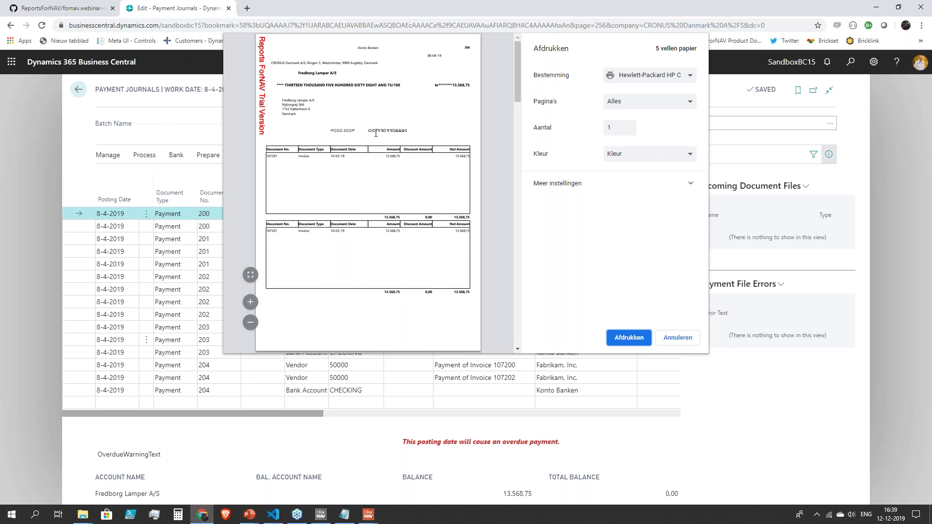
- Examine the vendor checks, their MICR lines and stubs in the print preview, and cancel the printout
scroll(378, 254, "down", 14)
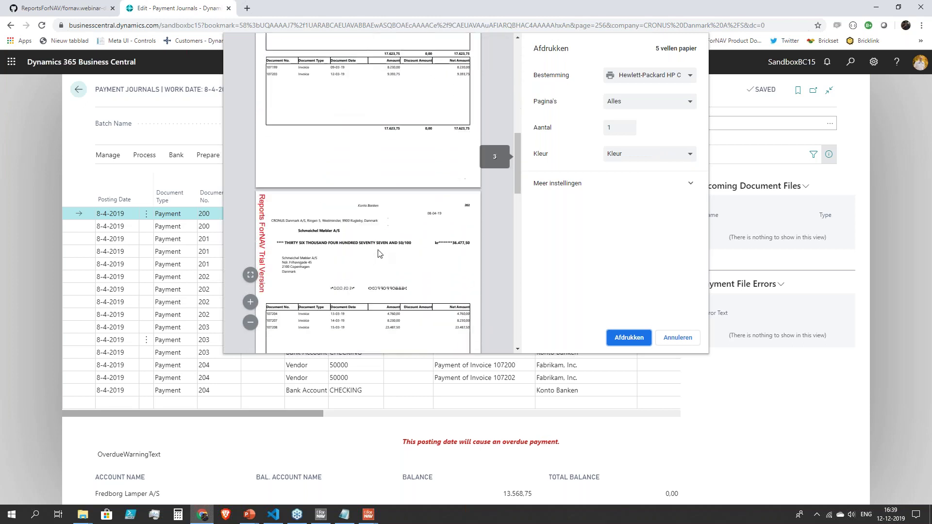
scroll(378, 253, "down", 3)
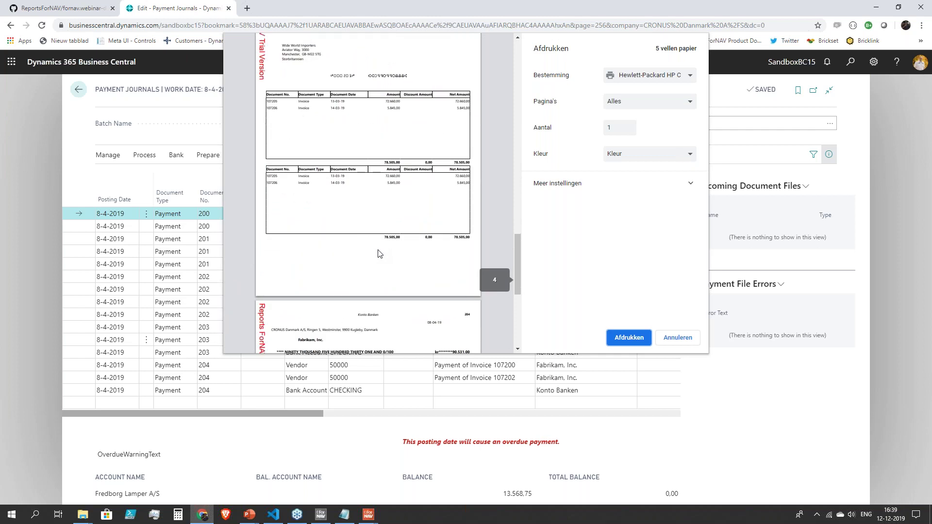
scroll(379, 254, "up", 17)
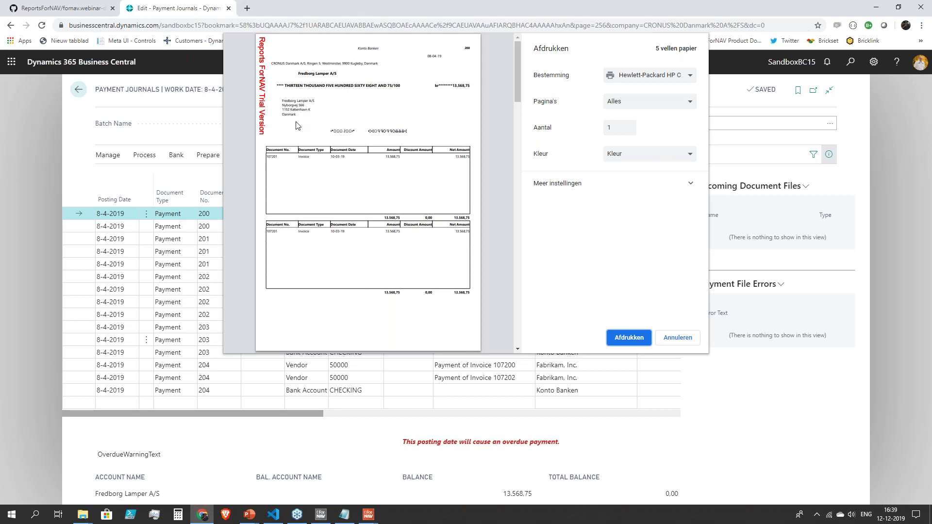
left_click(422, 135)
left_click(678, 338)
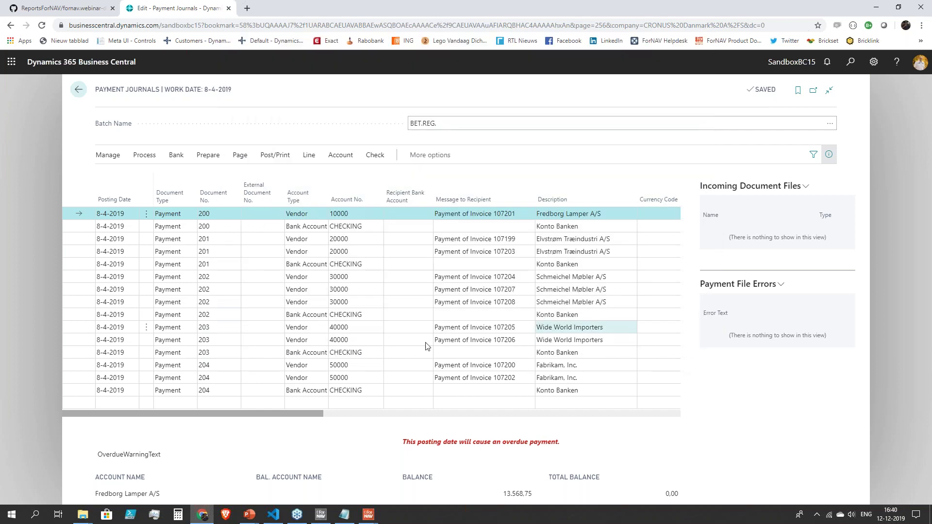
- Look briefly at the ForNAV Designer window and switch back to the PowerPoint slide show
mouse_move(369, 521)
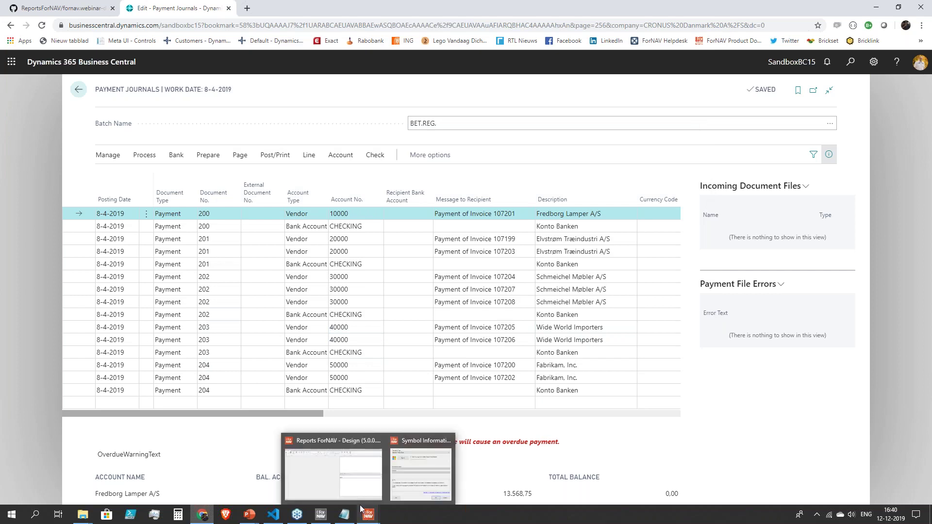
mouse_move(356, 499)
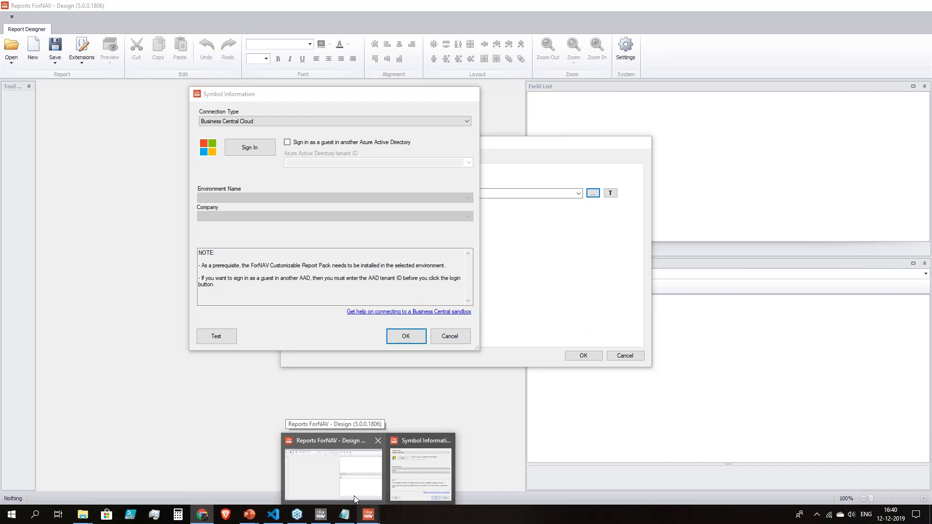
left_click(333, 482)
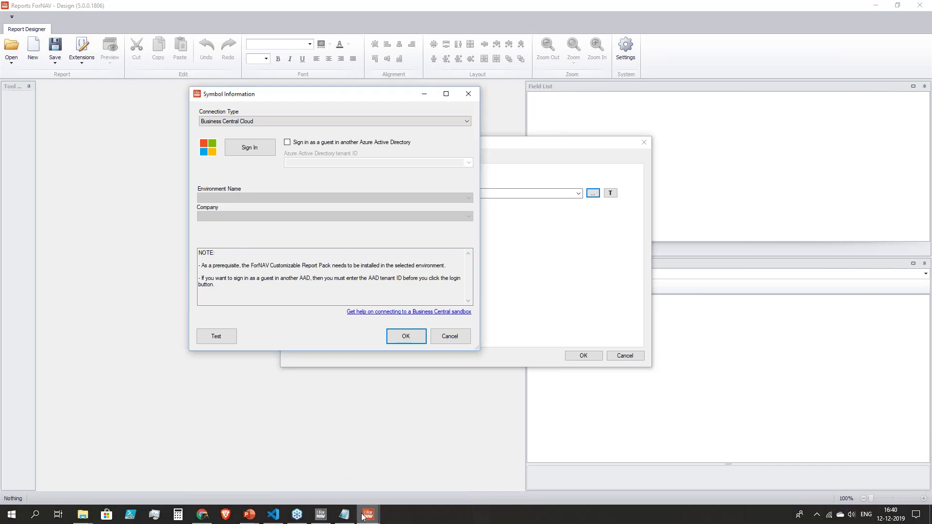
mouse_move(364, 509)
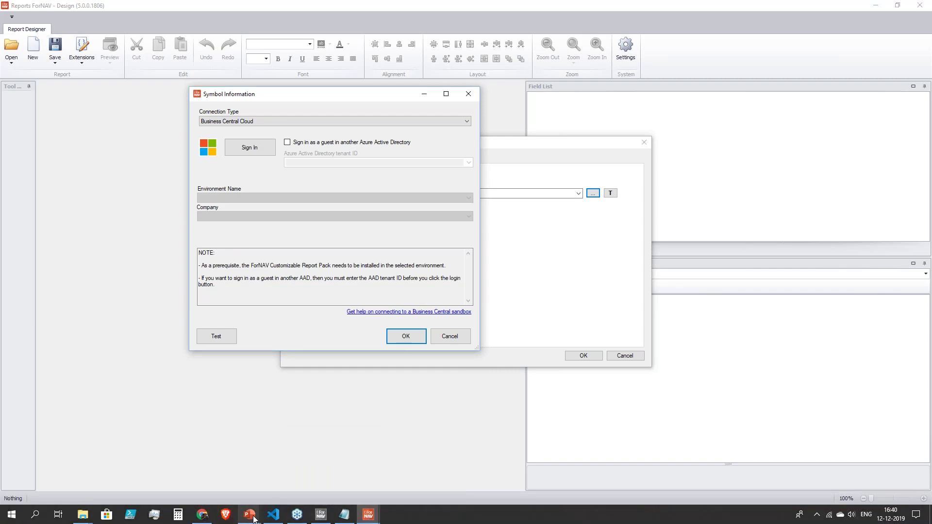
mouse_move(255, 519)
left_click(291, 480)
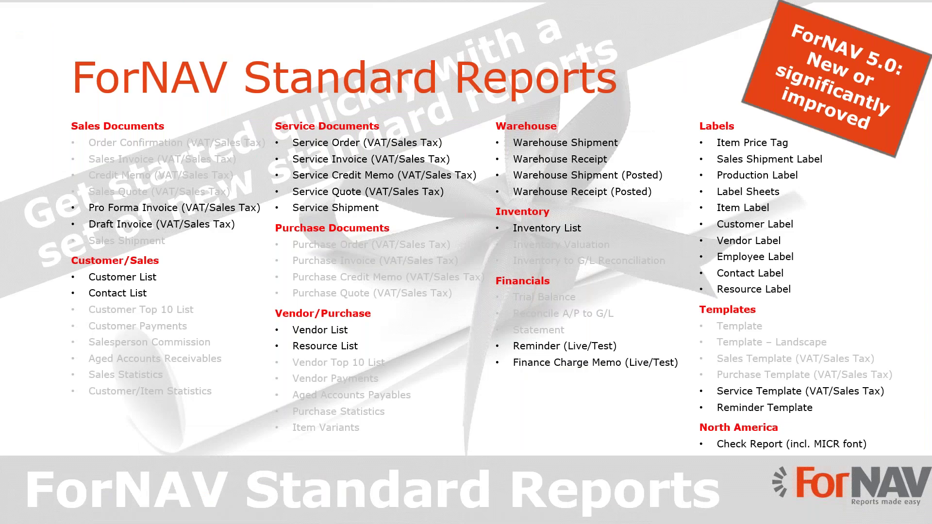